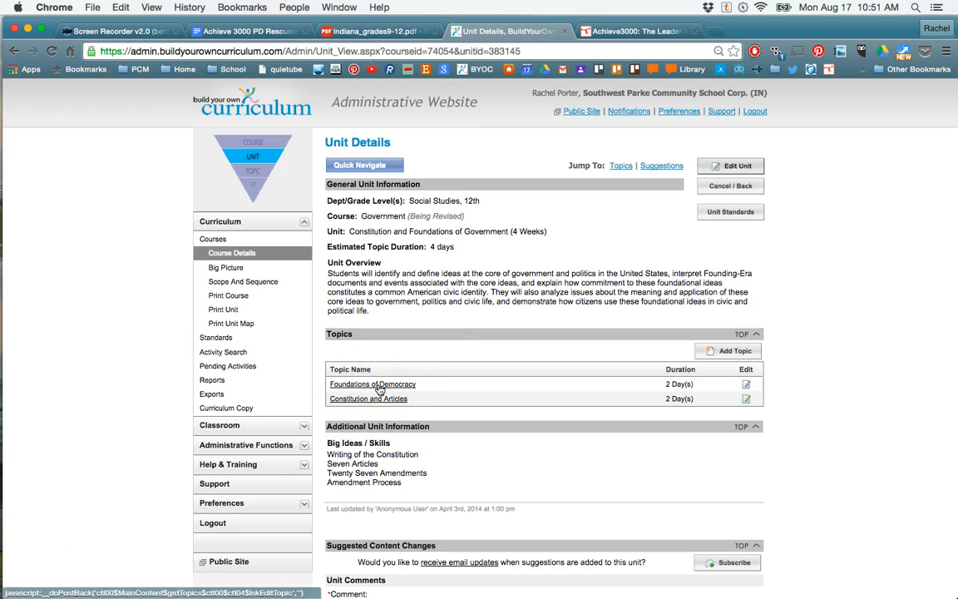
click(339, 33)
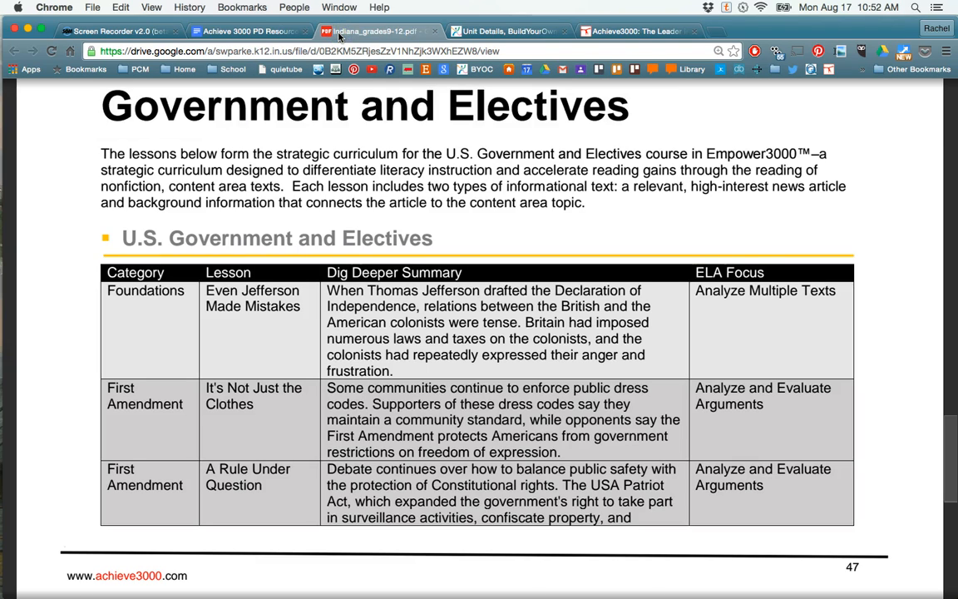
mouse_move(536, 94)
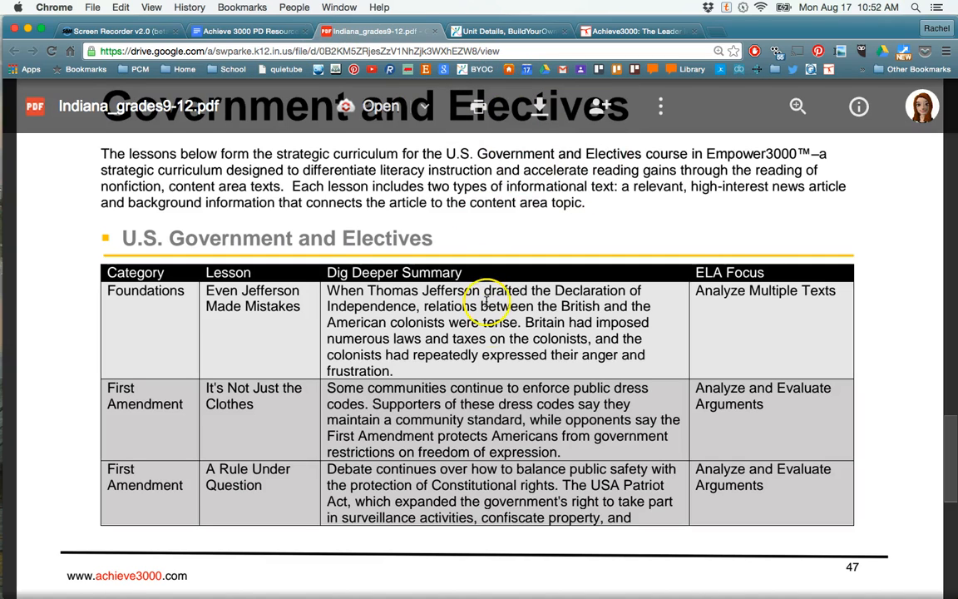
click(520, 33)
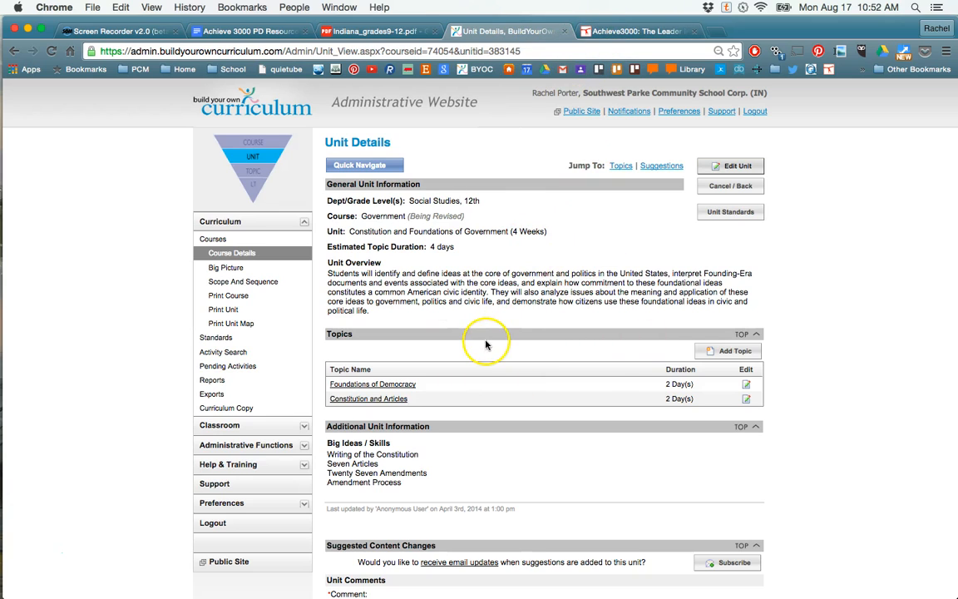
Sign in to Achieve3000 with the teacher's username and password
click(616, 32)
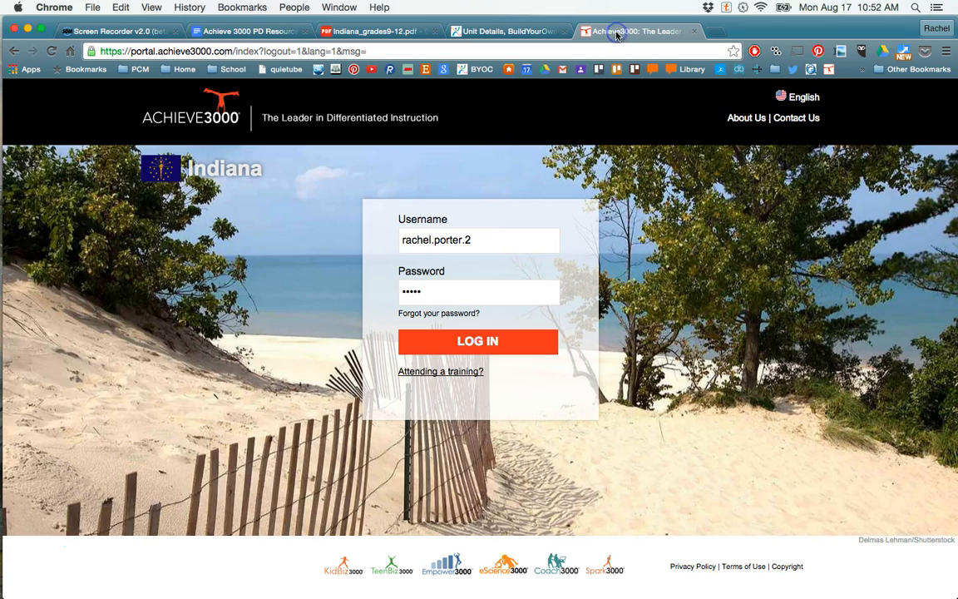
click(467, 240)
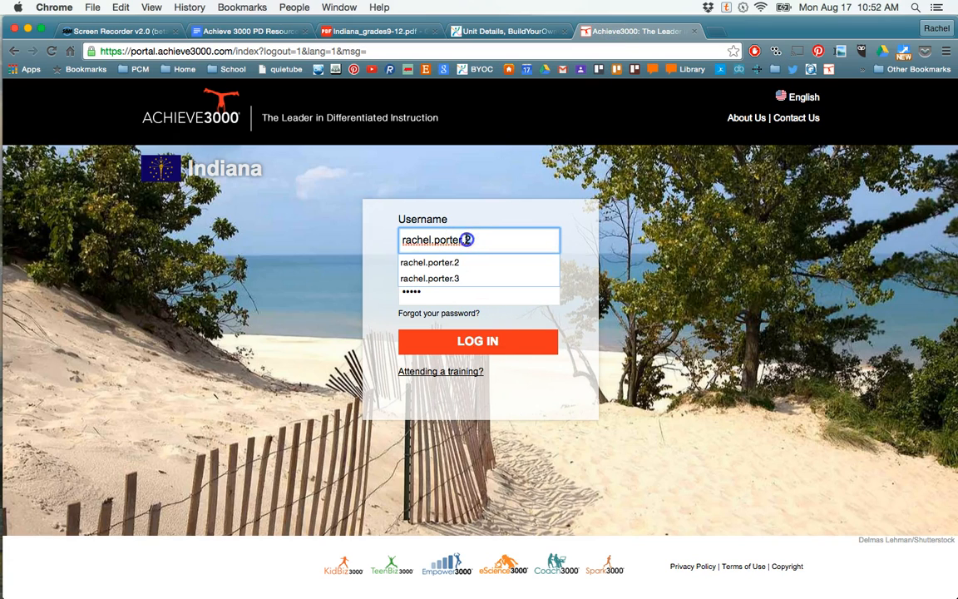
key(ctrl+a)
text(mic)
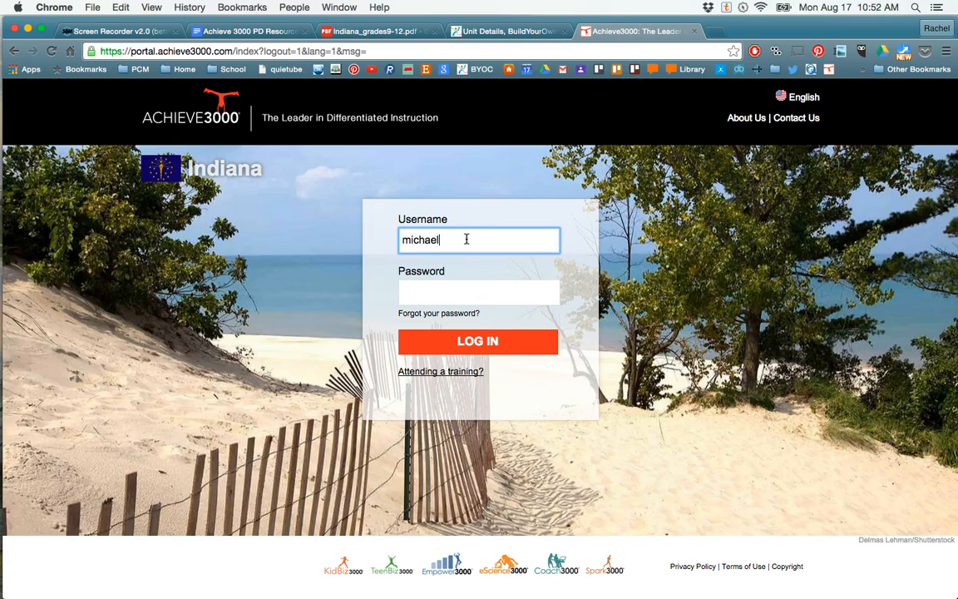
text(hael.butler.14)
key(Tab)
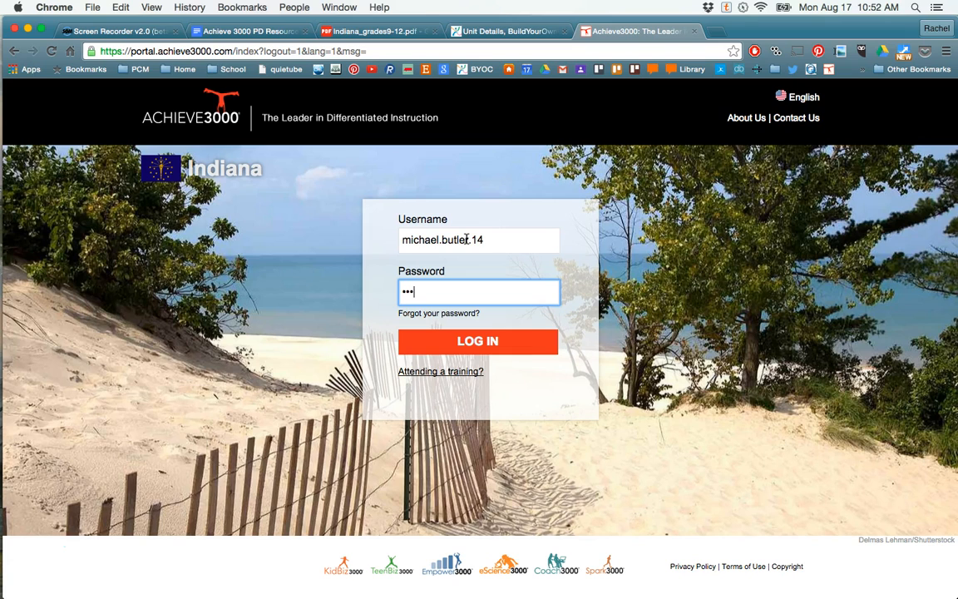
key(Return)
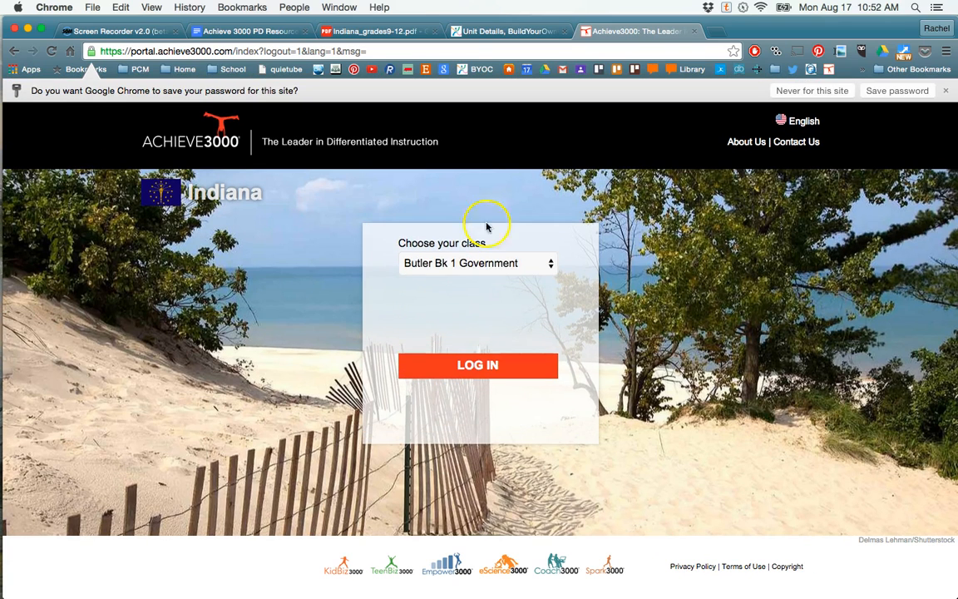
Choose the Bk 1 Government class and log in to it
click(499, 267)
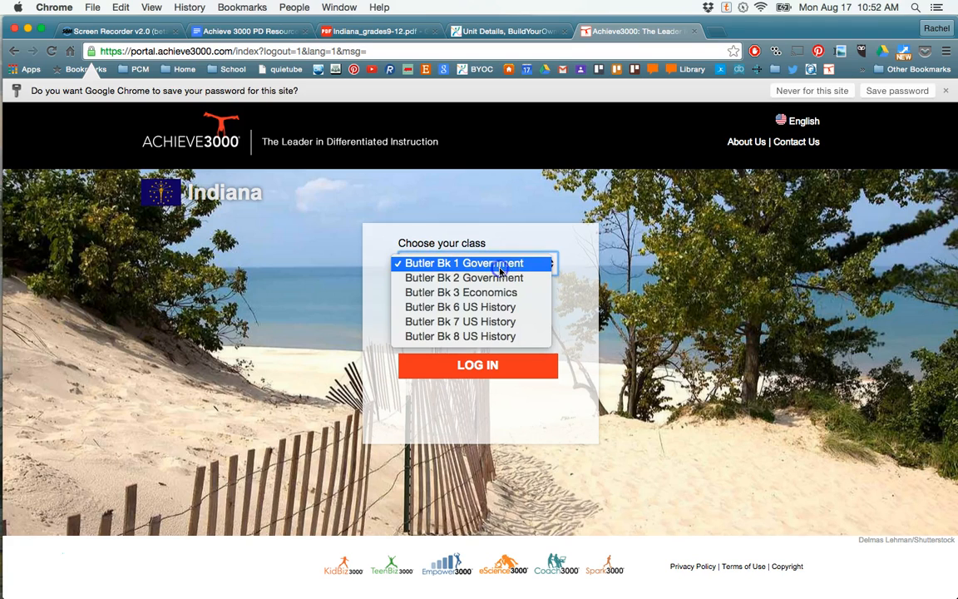
click(455, 263)
click(457, 365)
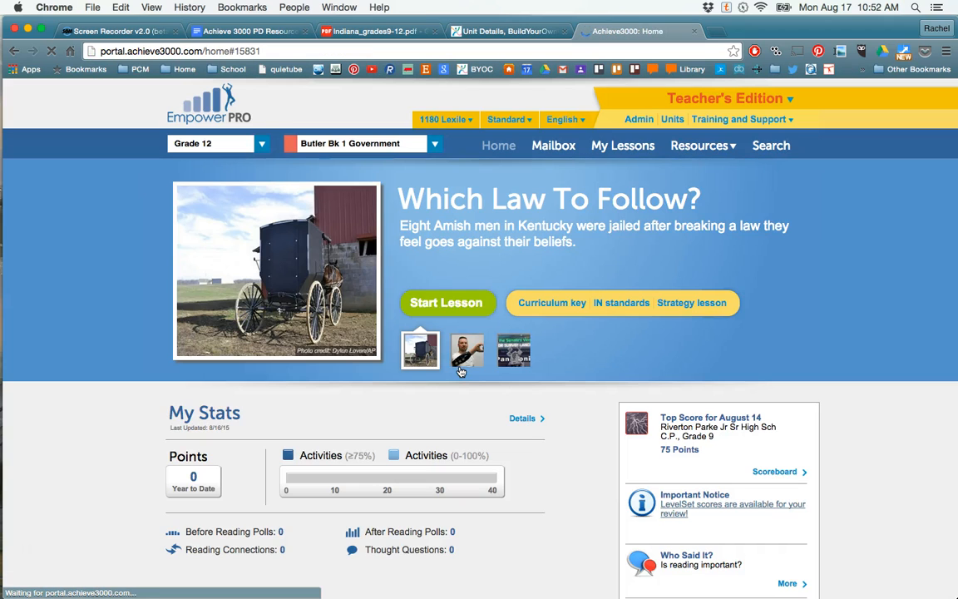
Open My Lessons and switch to the 2015-2016 Year calendar view
click(617, 150)
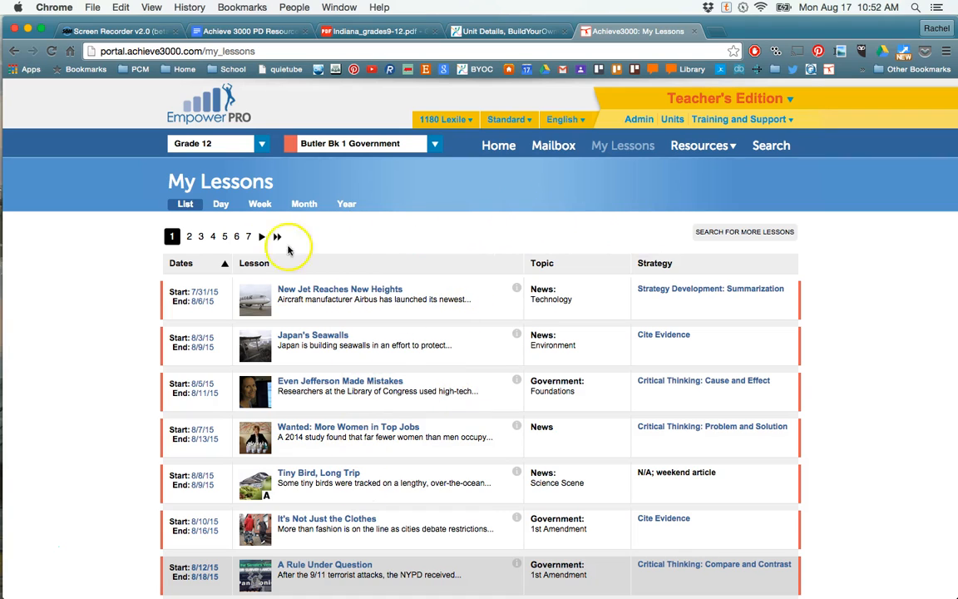
click(349, 205)
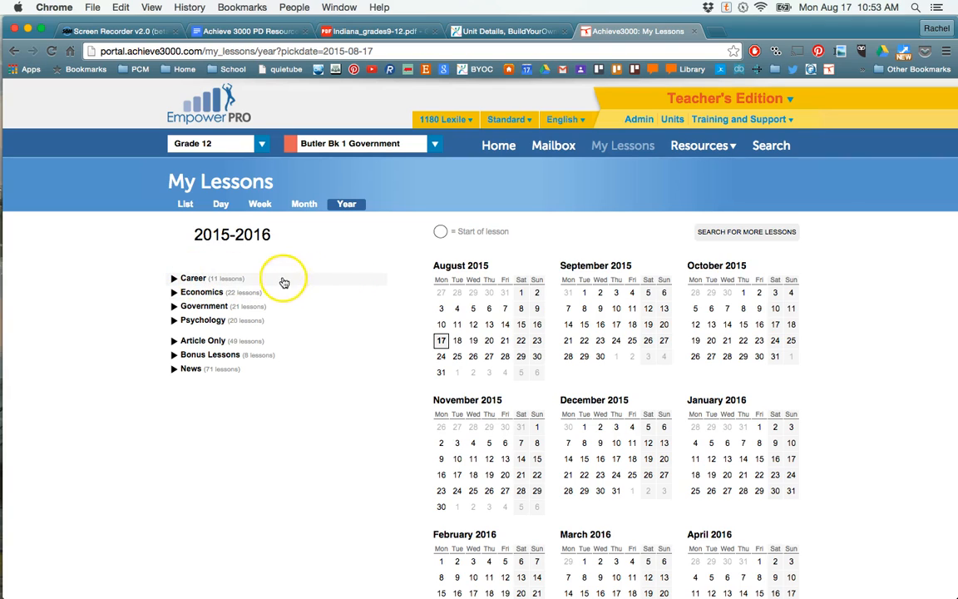
Preview the Career topic's lesson dates, then cancel its removal to keep it scheduled
click(356, 285)
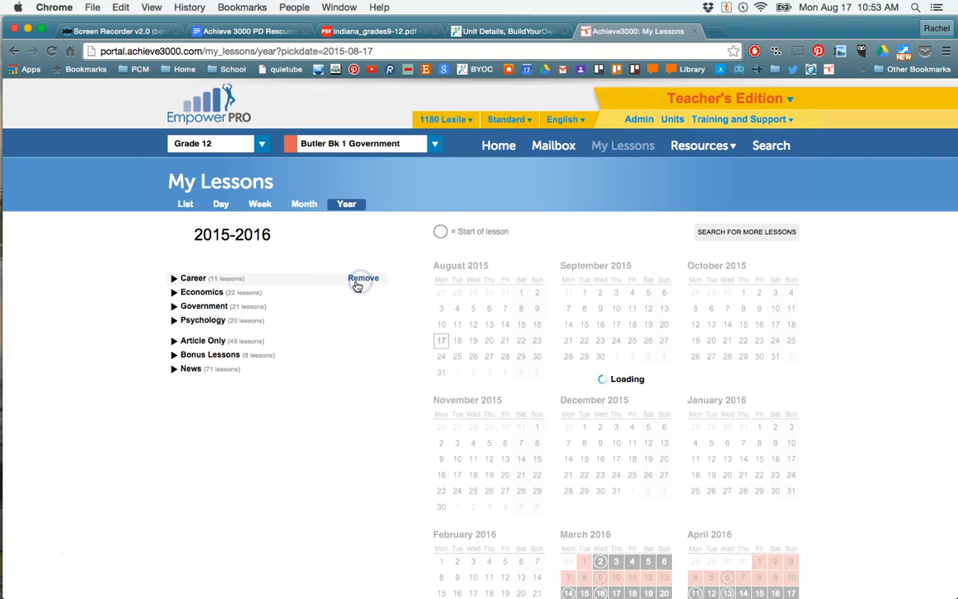
click(360, 283)
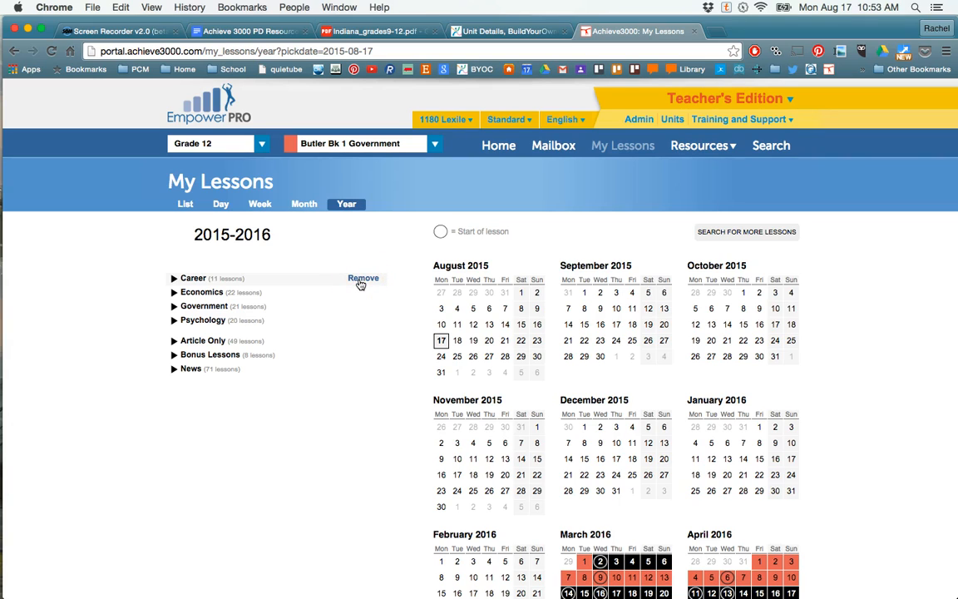
click(356, 284)
click(352, 286)
click(361, 283)
click(361, 279)
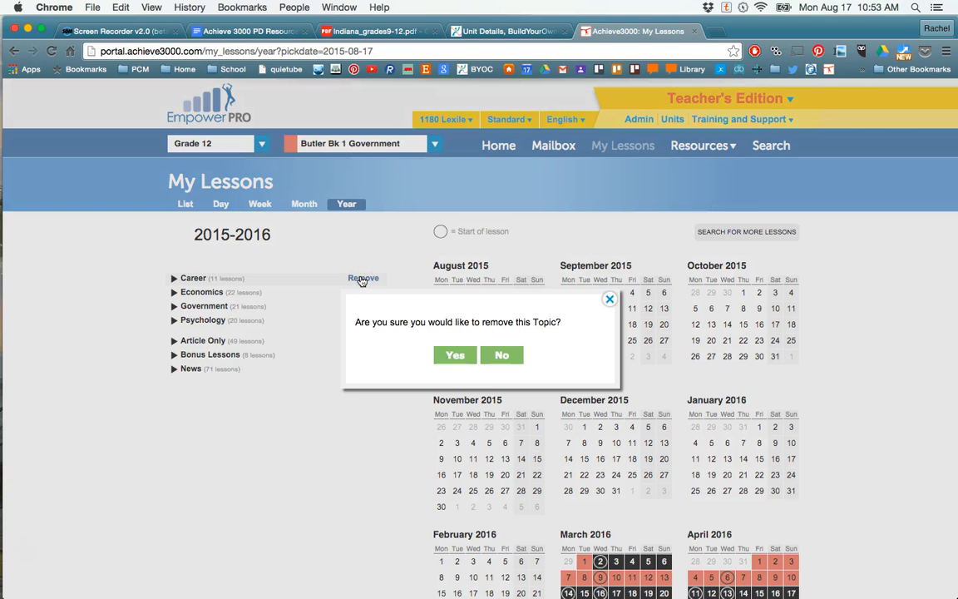
click(497, 355)
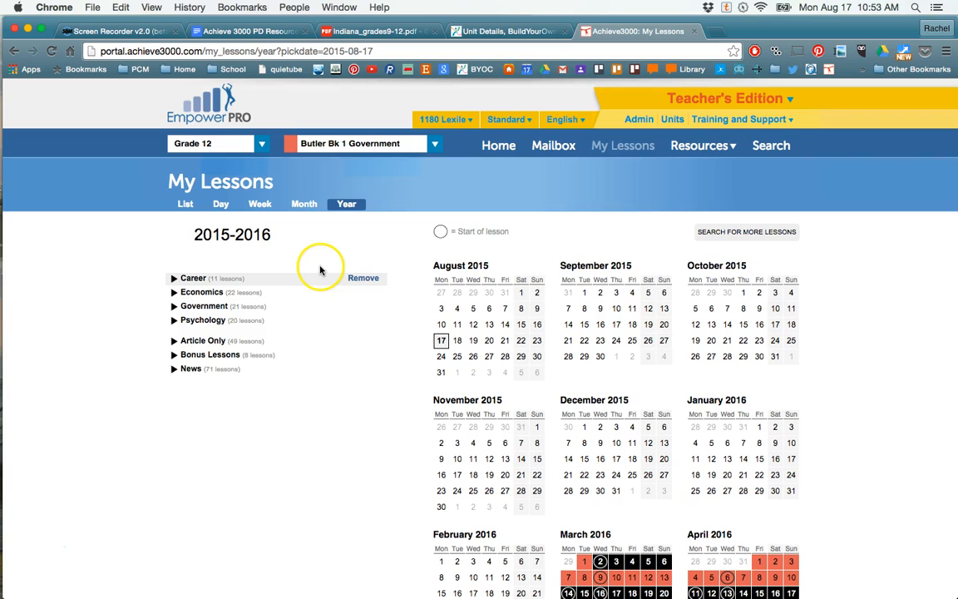
Filter the calendar to All Grades and All Classes, then remove the Career topic
click(238, 144)
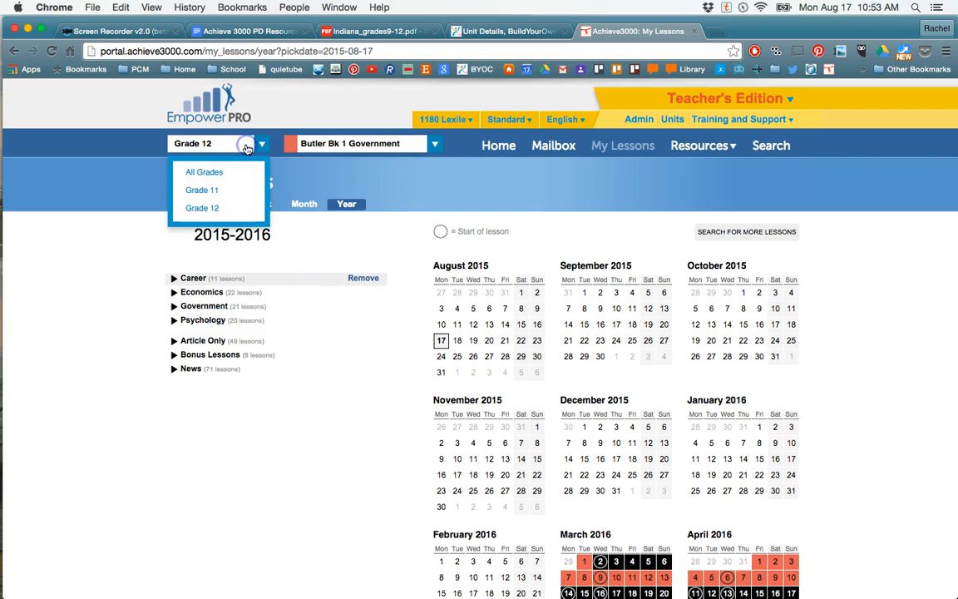
click(204, 174)
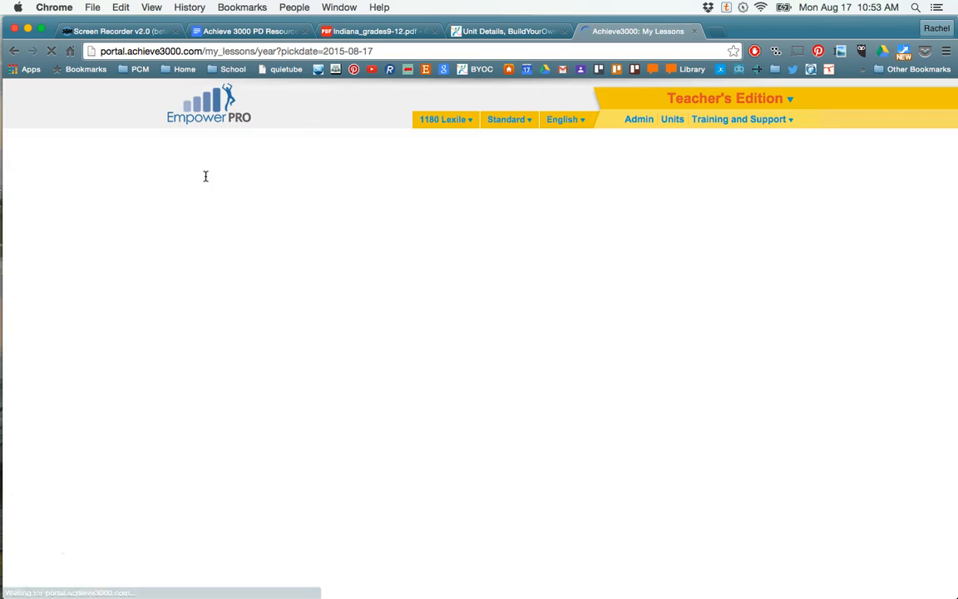
click(290, 145)
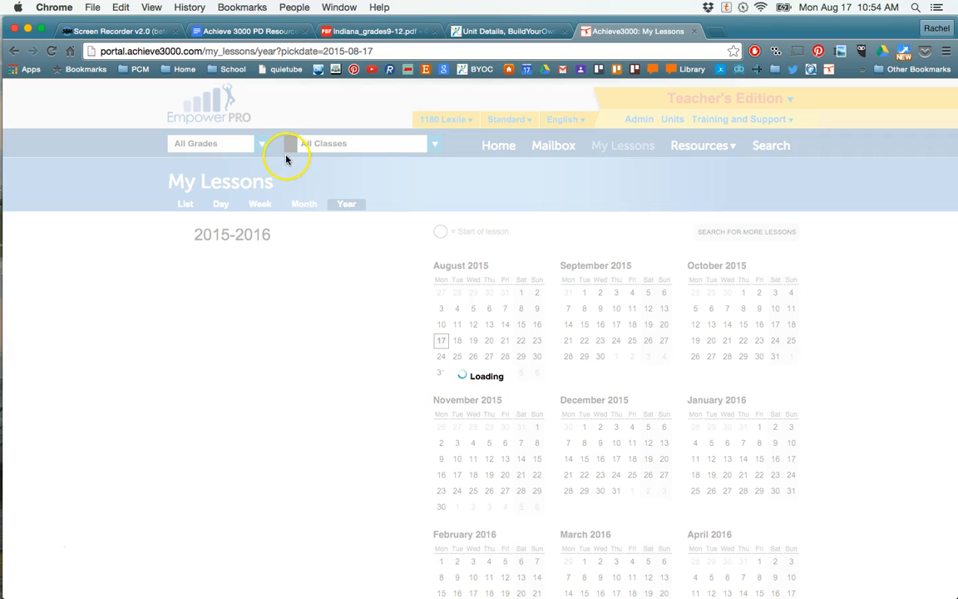
click(324, 146)
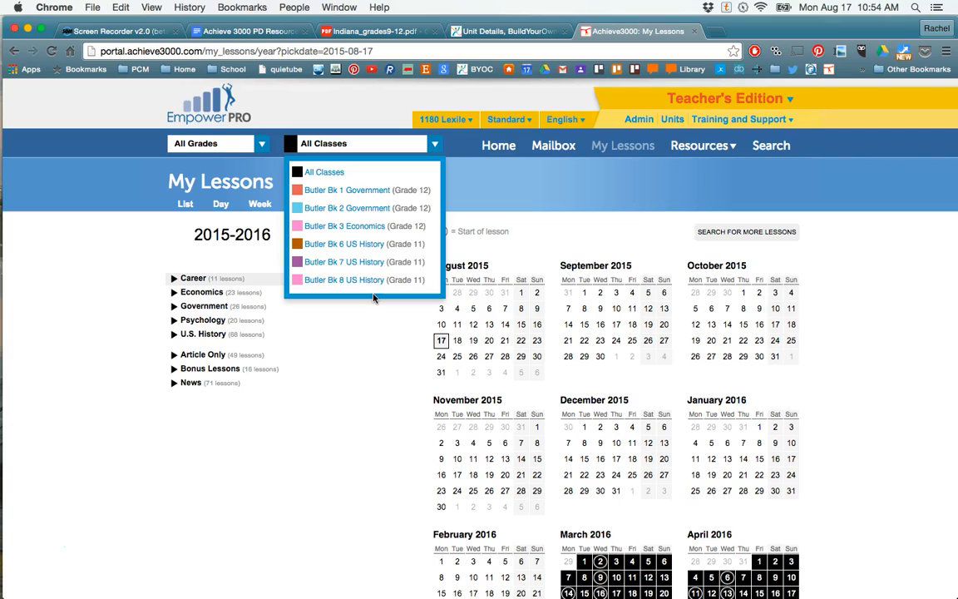
click(464, 181)
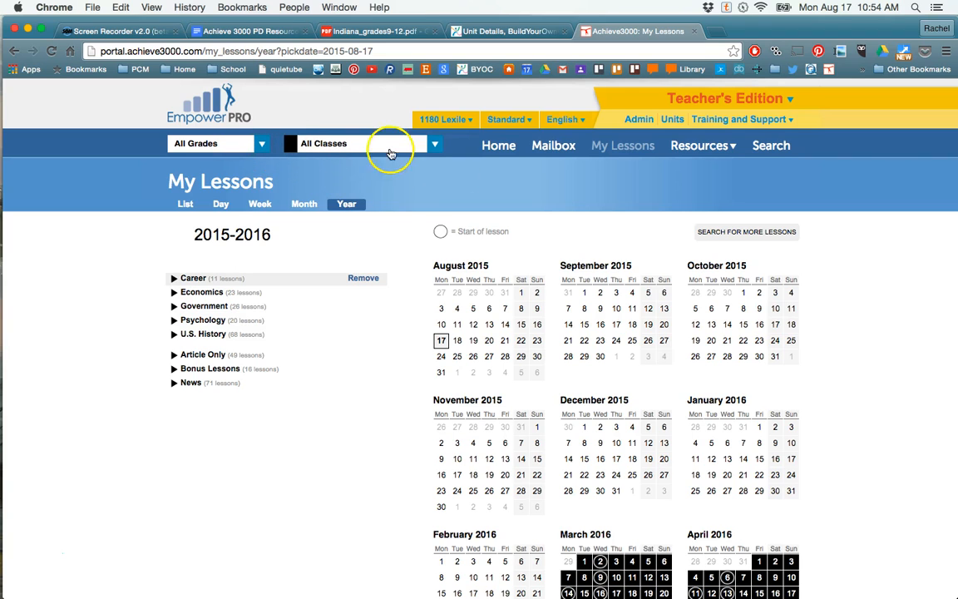
click(362, 280)
click(453, 357)
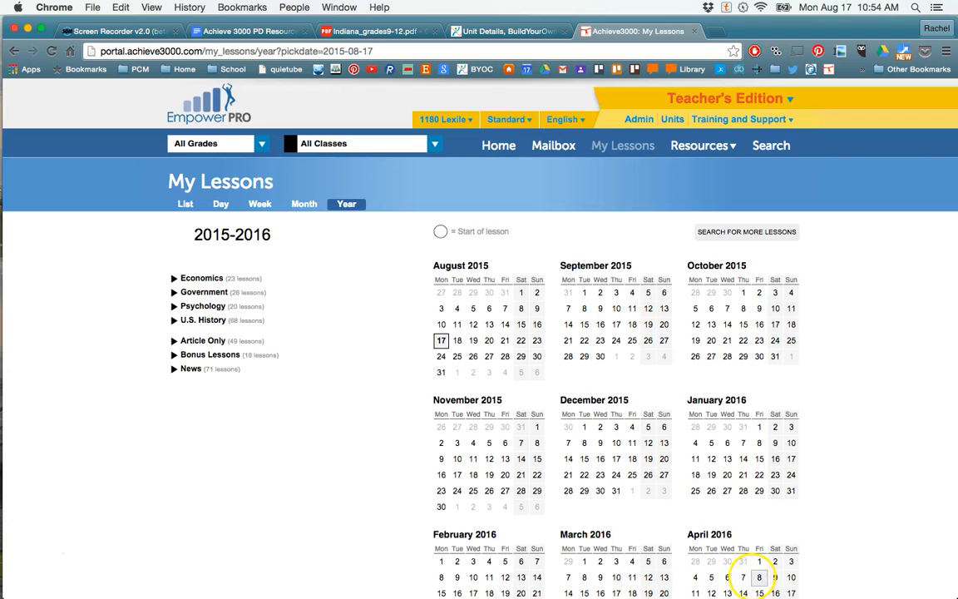
Remove the Economics, Government, Psychology and U.S. History topics from the 2015-2016 calendar
click(196, 279)
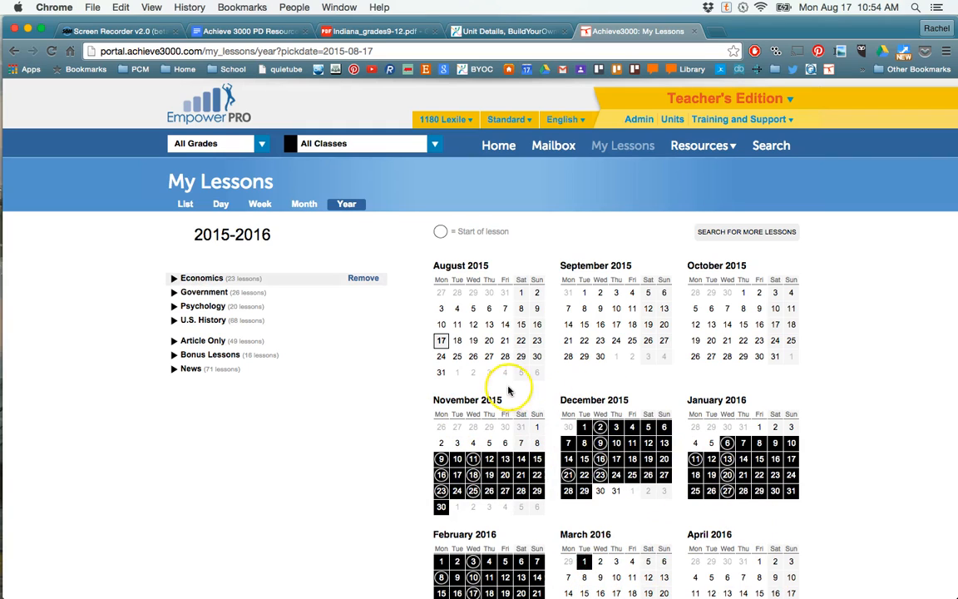
click(364, 280)
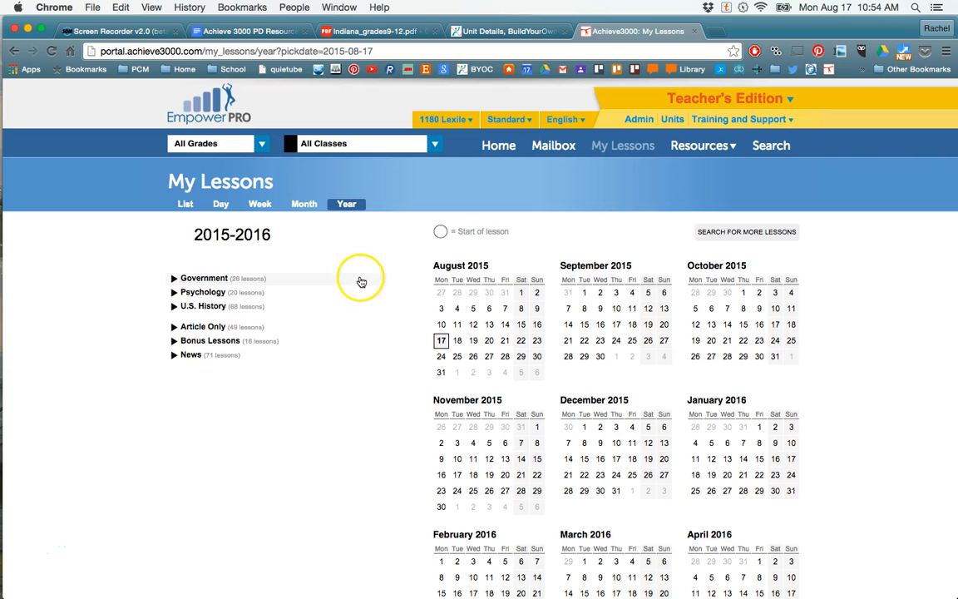
click(360, 281)
click(364, 281)
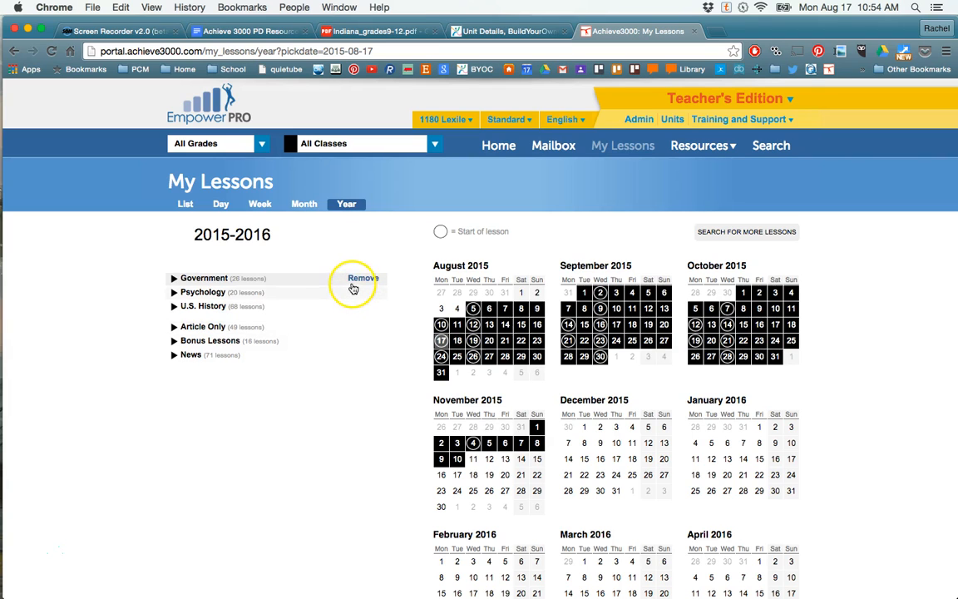
click(357, 278)
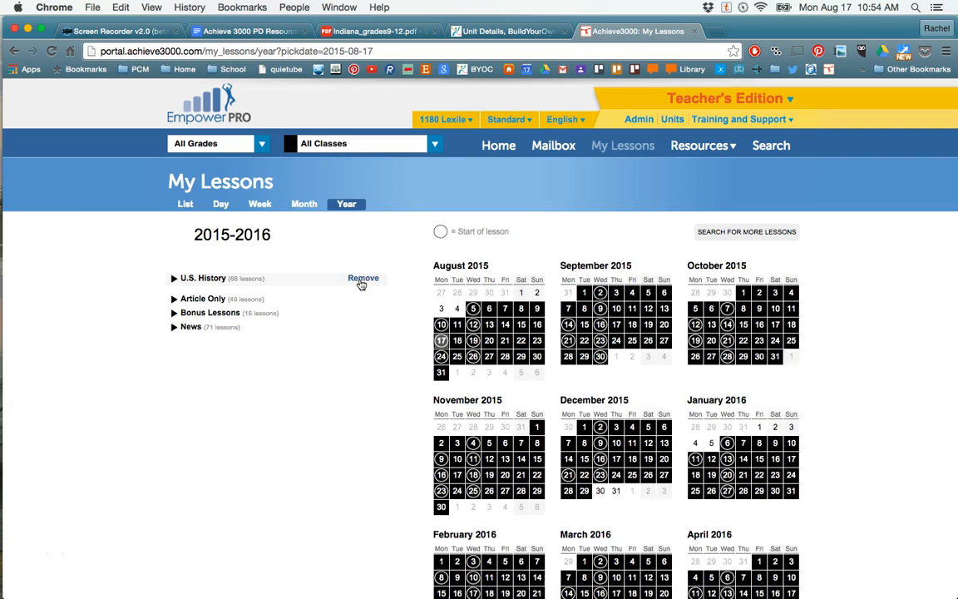
click(364, 279)
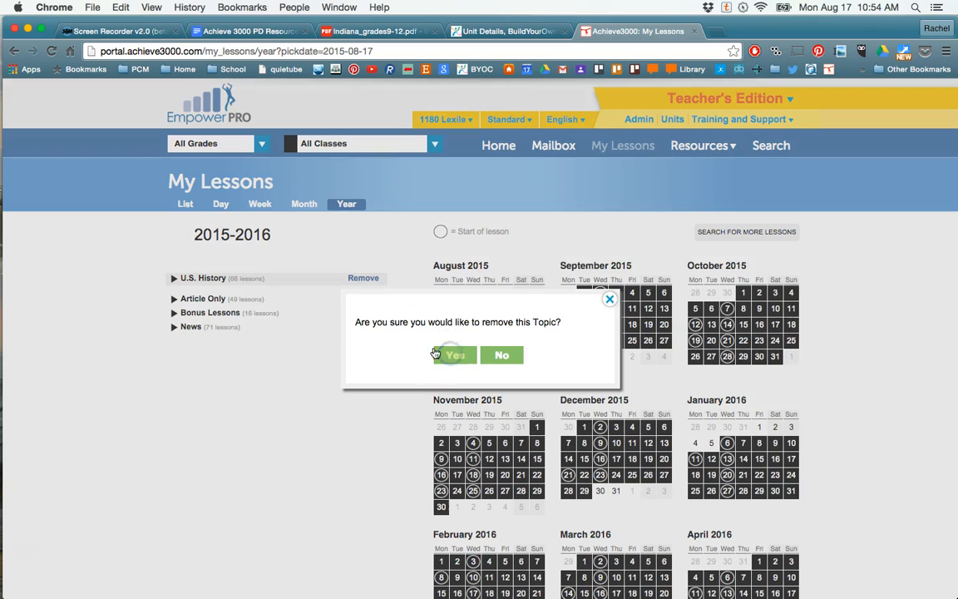
click(350, 330)
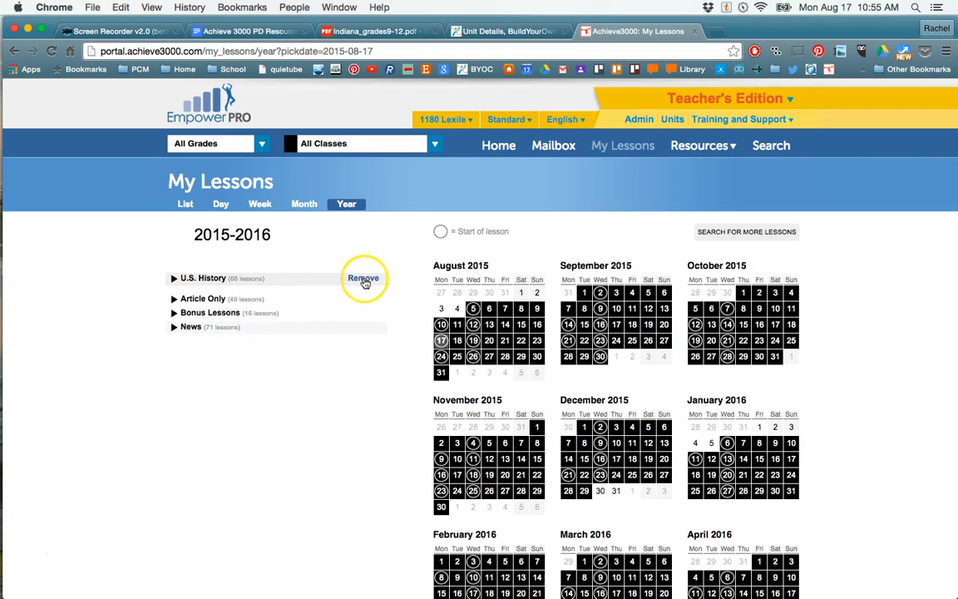
click(362, 280)
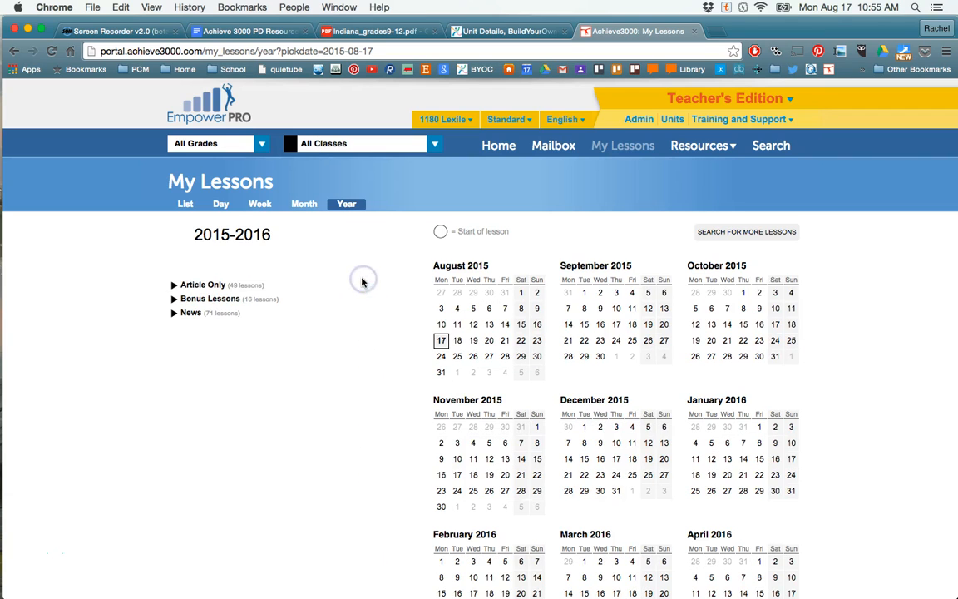
Preview and keep Article Only, then preview Bonus Lessons and begin its removal
click(362, 285)
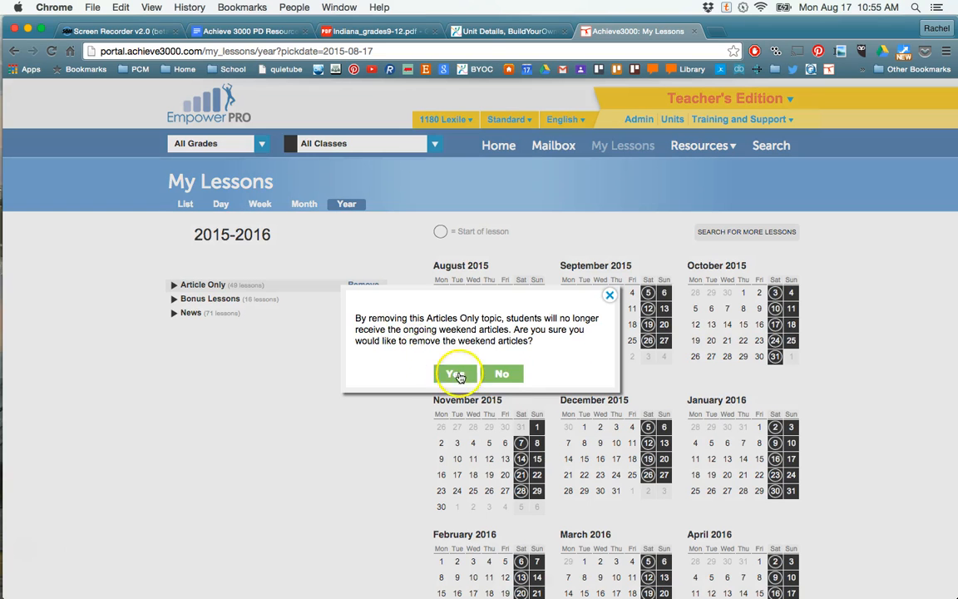
click(503, 375)
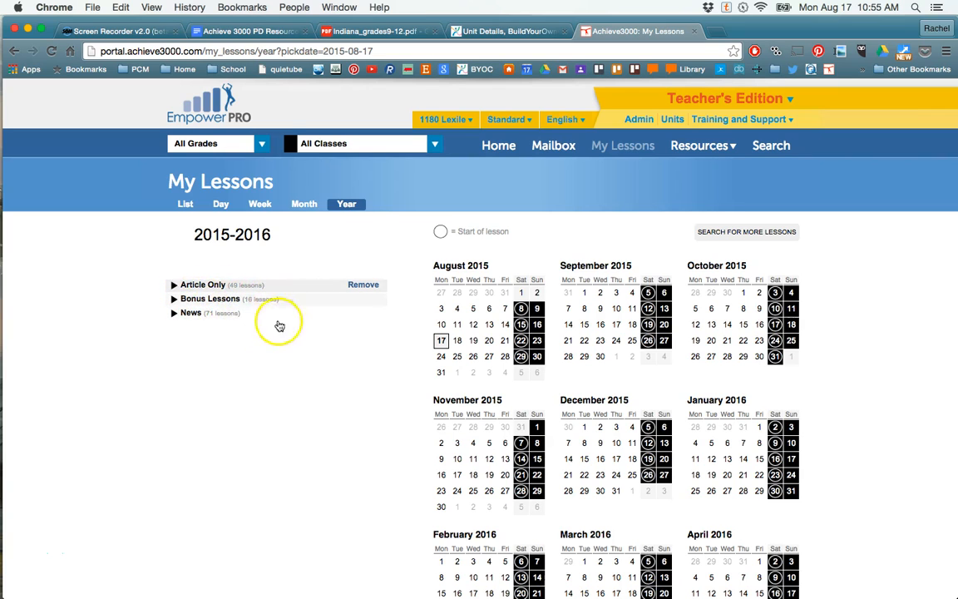
click(215, 303)
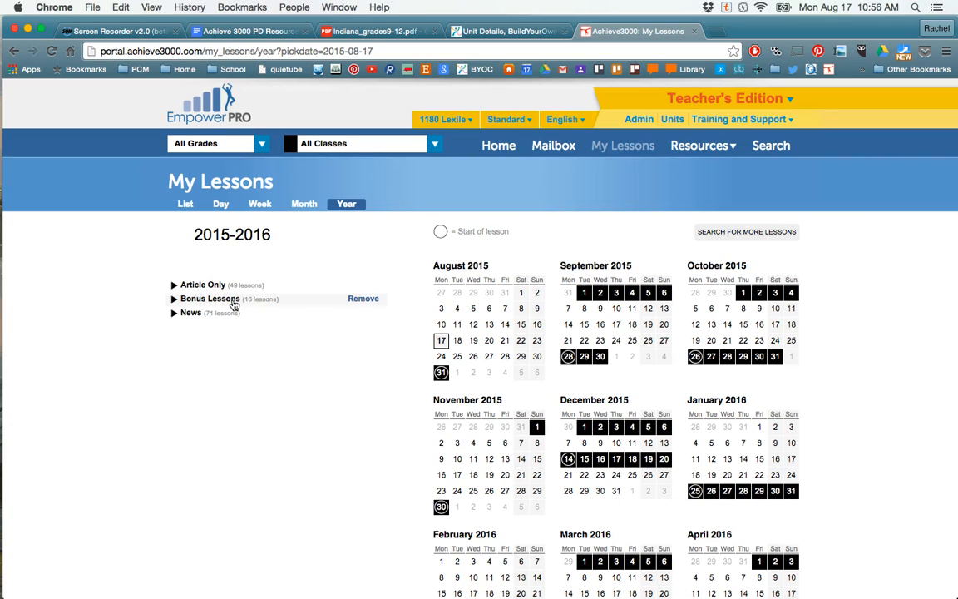
click(236, 307)
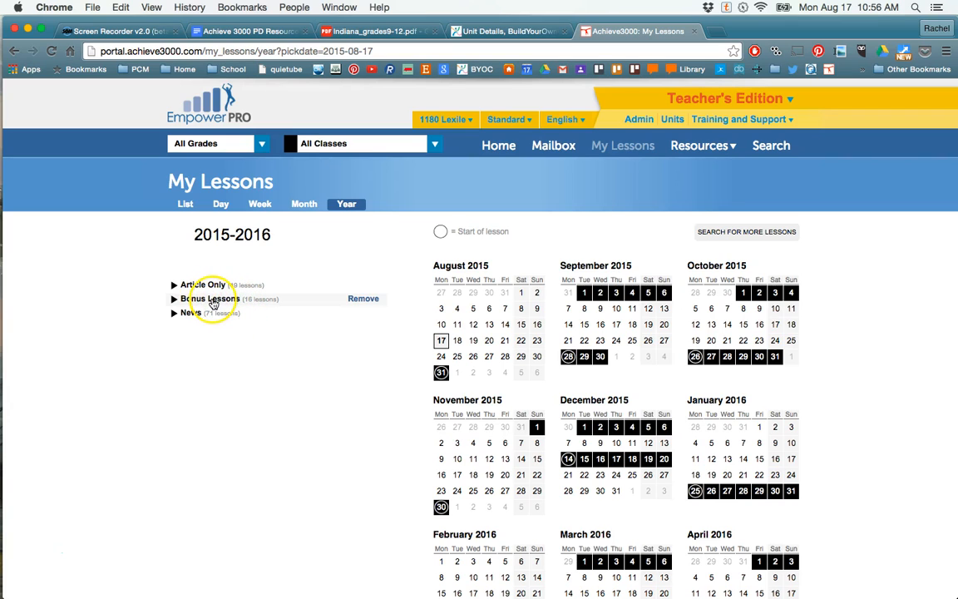
click(362, 300)
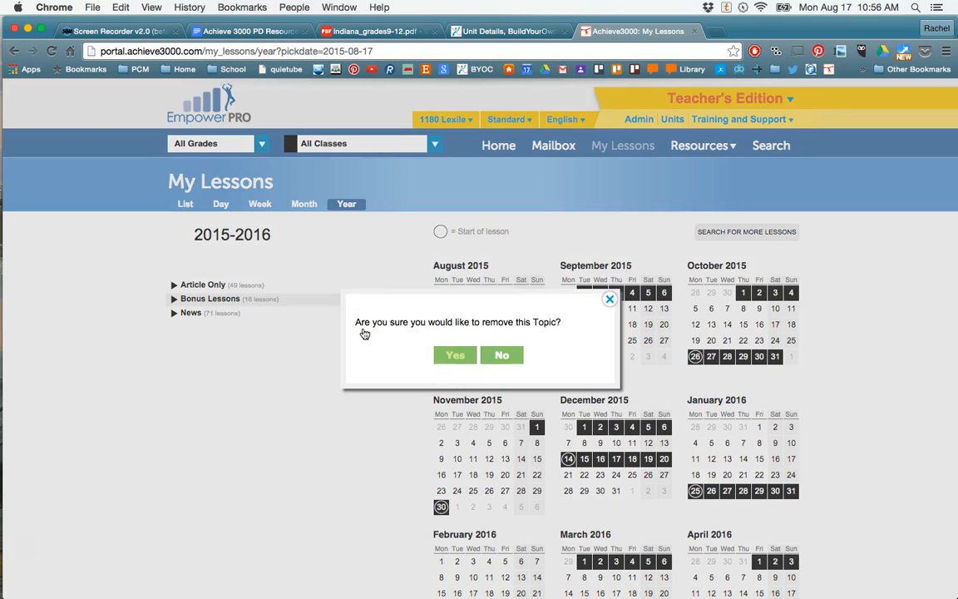
Confirm removing Bonus Lessons, remove News, and reload the page to refresh the topic list
key(Return)
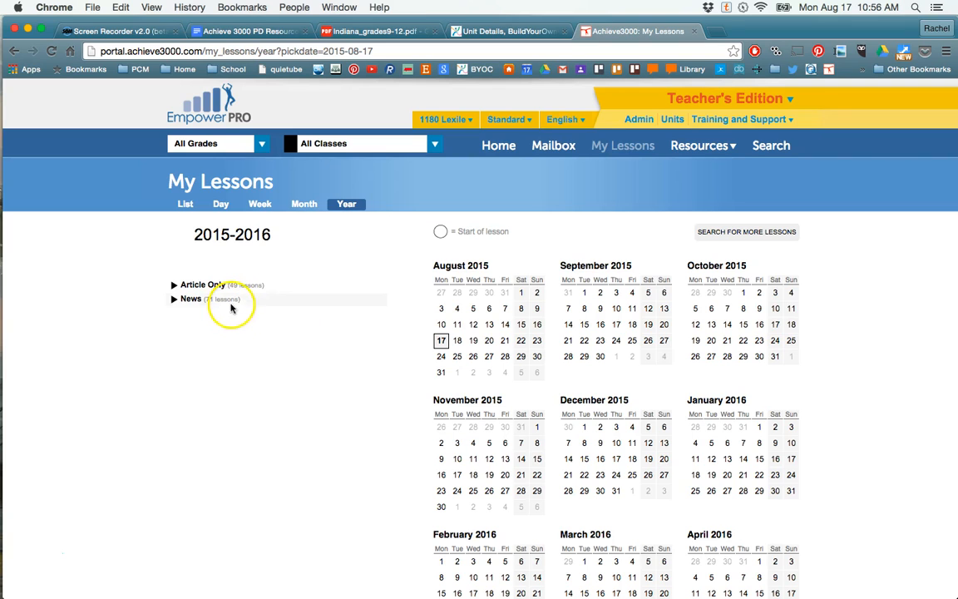
click(375, 306)
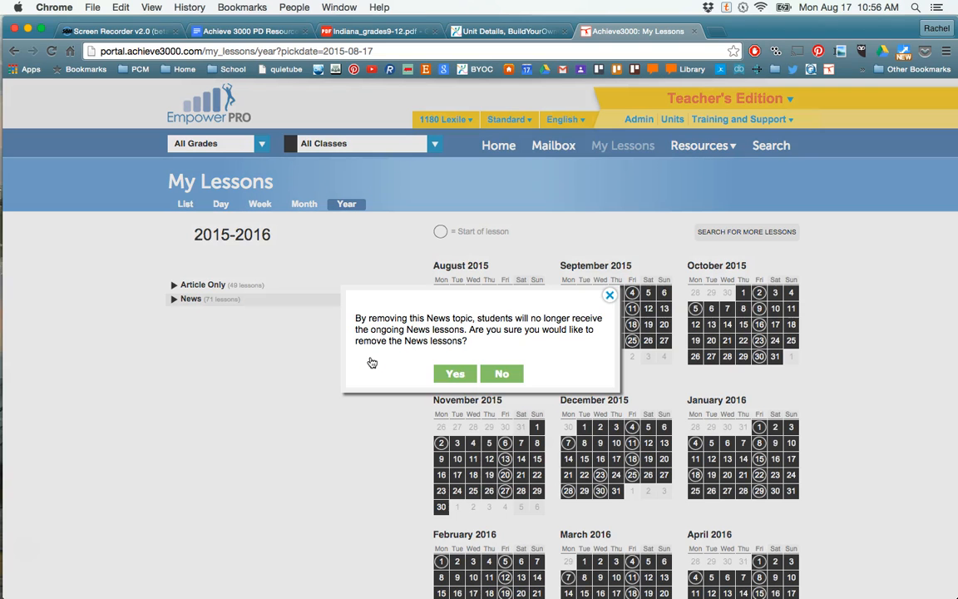
click(402, 376)
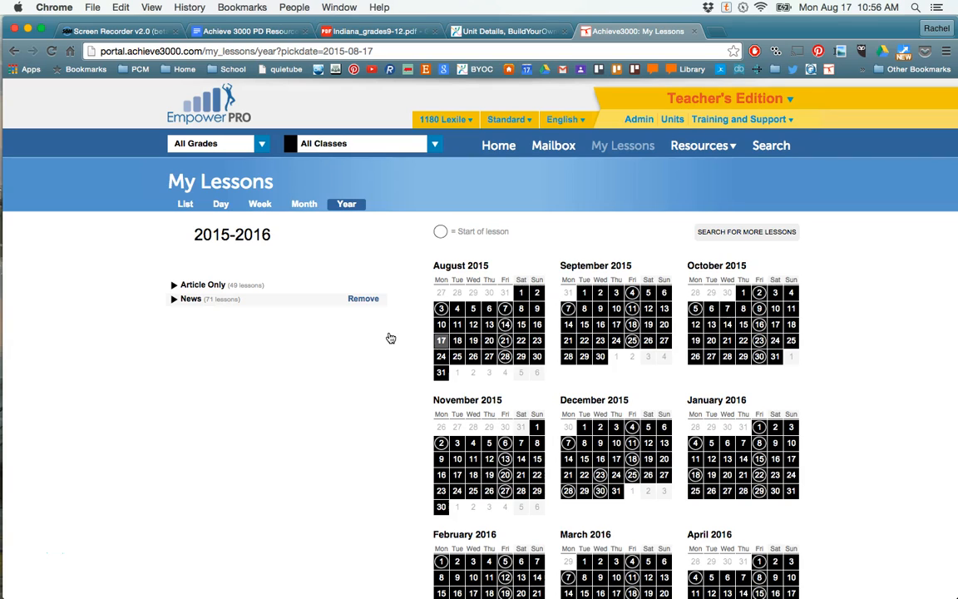
click(358, 302)
scroll(381, 312, down, 1)
scroll(372, 296, up, 1)
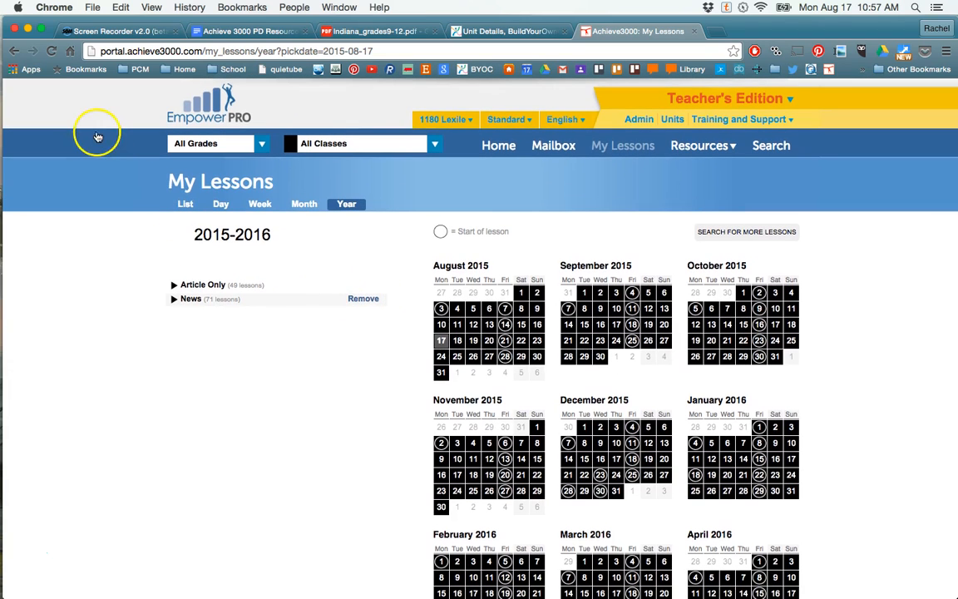
click(51, 50)
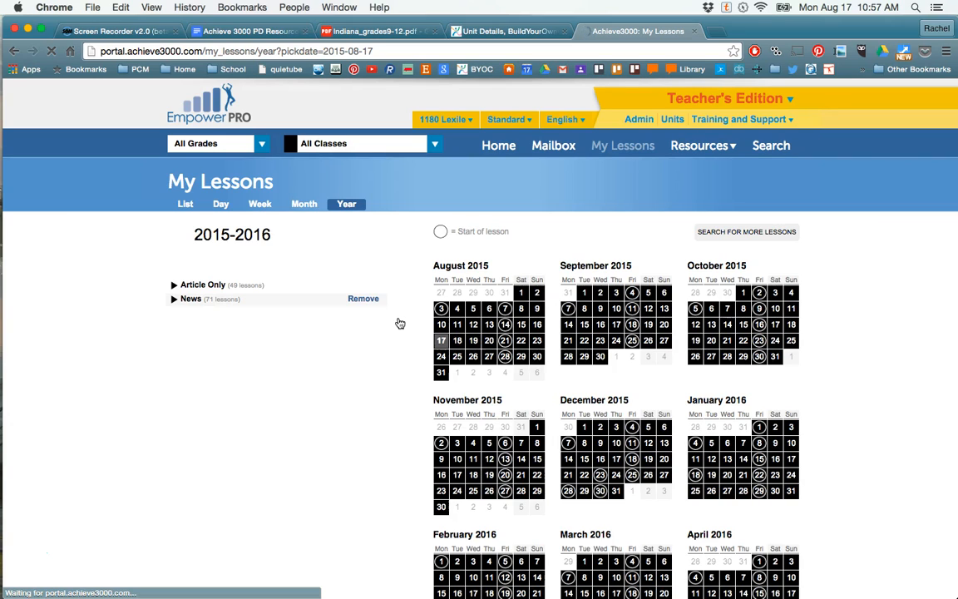
click(25, 556)
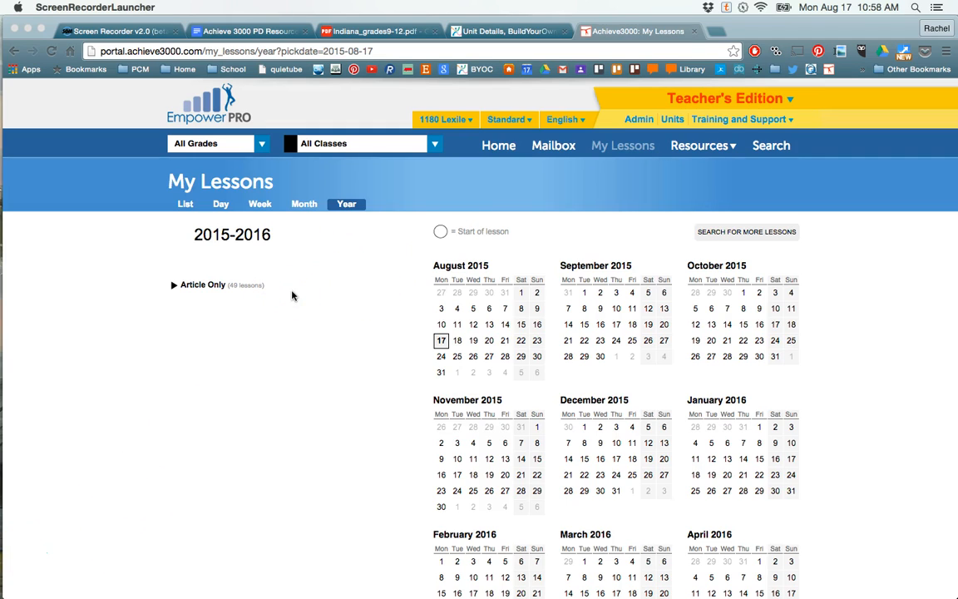
Review the Constitution and Foundations of Government unit details, then open Indiana_grades9-12.pdf
click(462, 31)
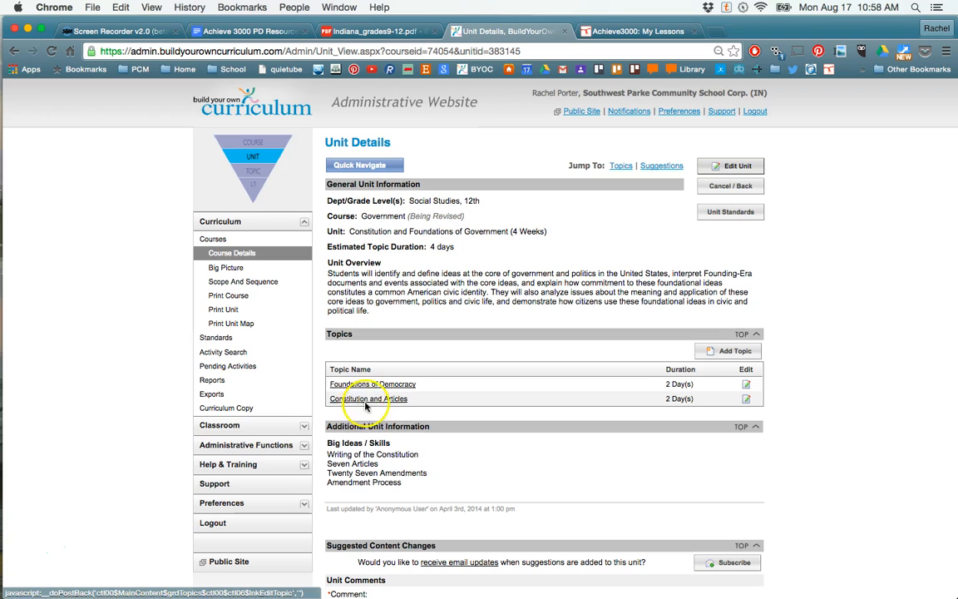
click(597, 33)
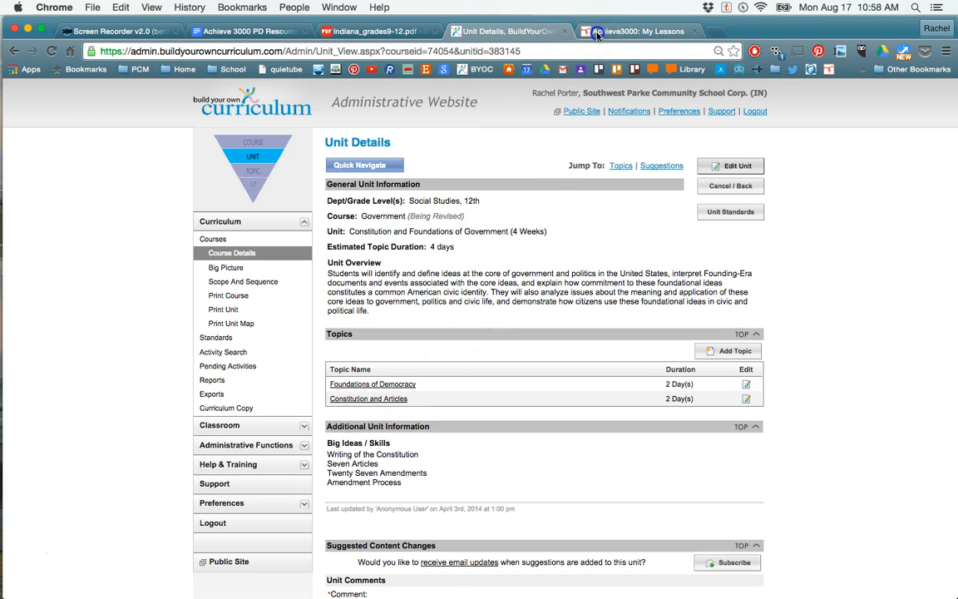
click(397, 33)
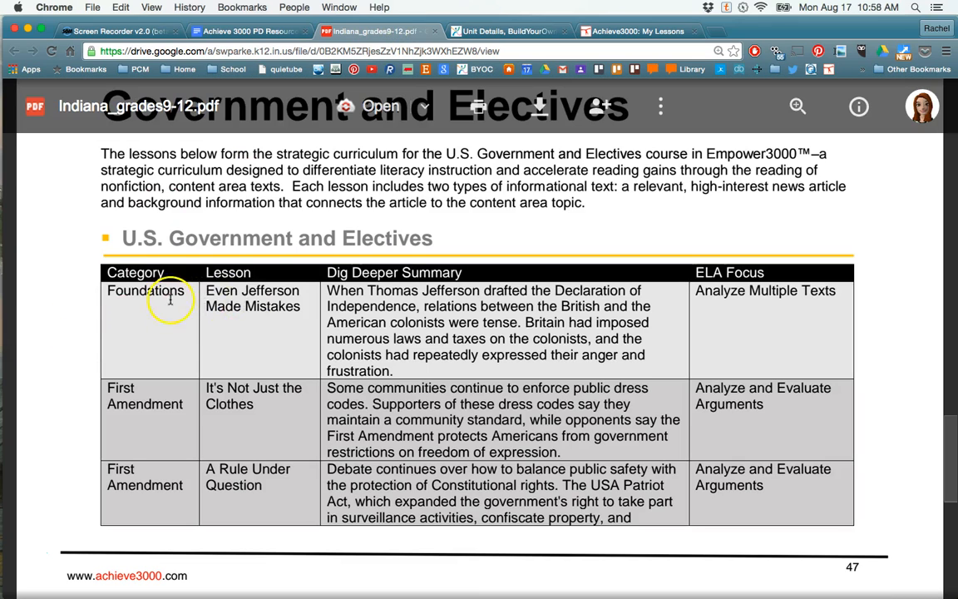
Go back to the Achieve3000 My Lessons calendar after checking the Government lesson table
click(619, 33)
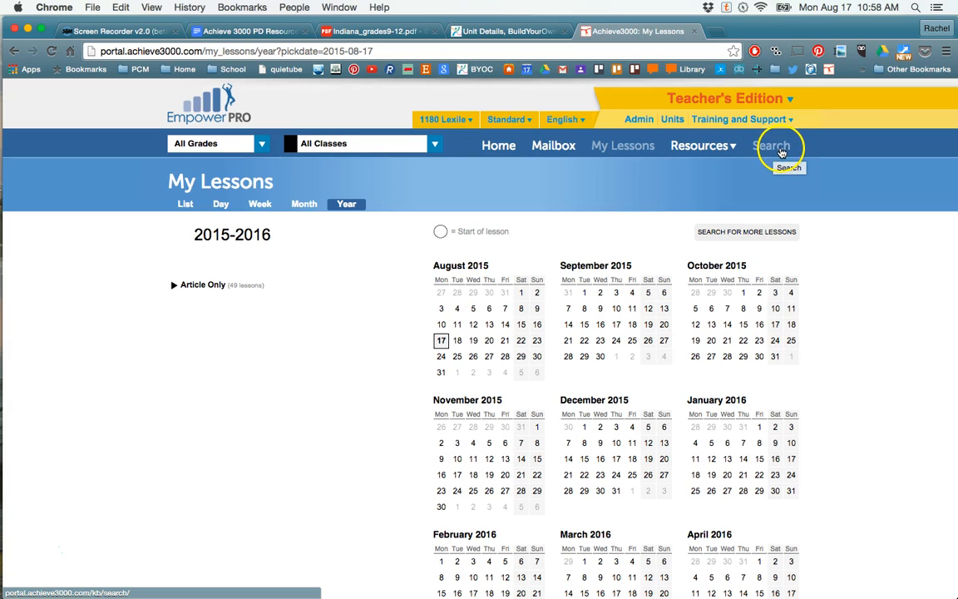
Search lessons for 'Even Jefferson' (35 results), then switch the calendar to Month view
click(740, 235)
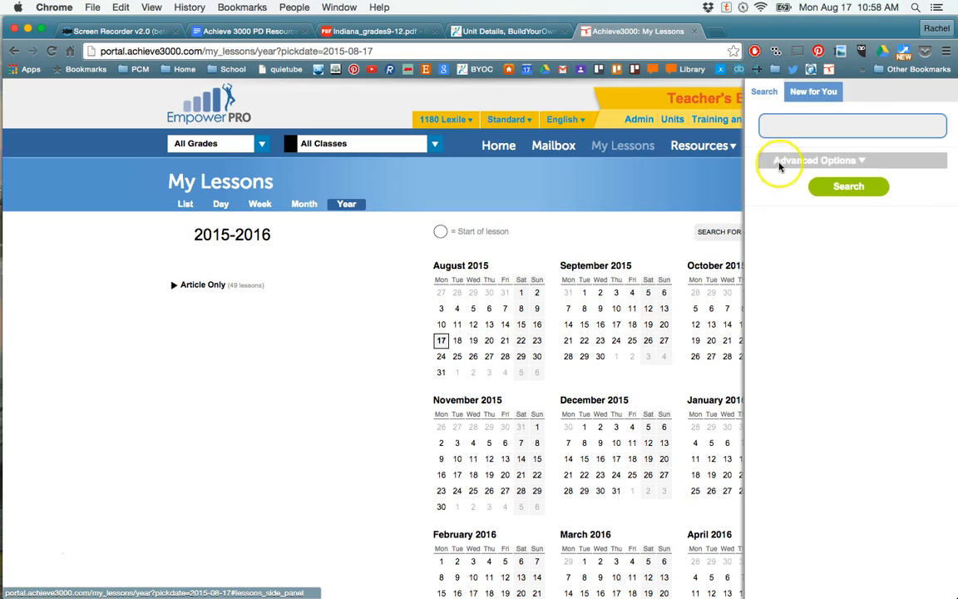
click(793, 123)
text(Even lefferson)
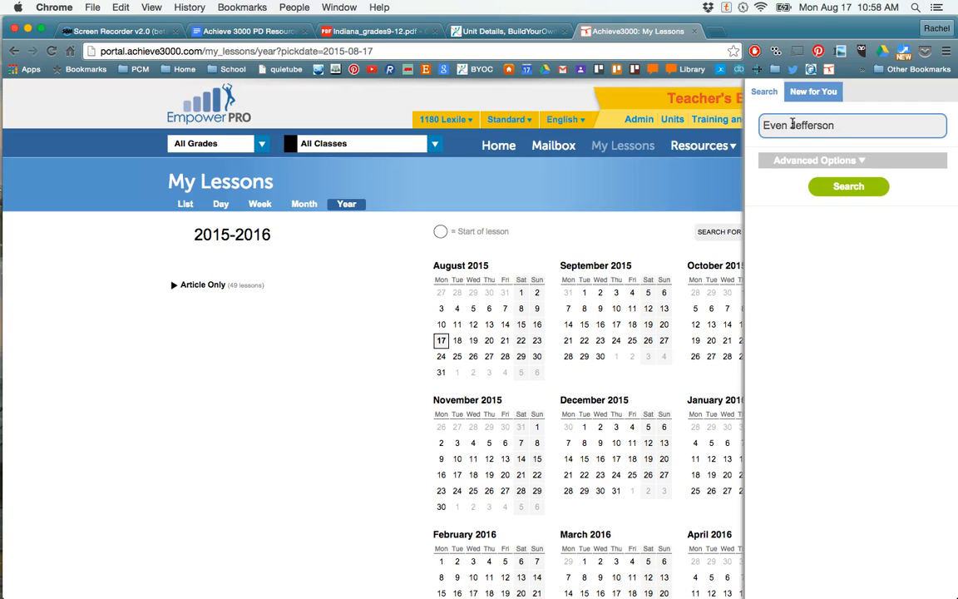
key(Return)
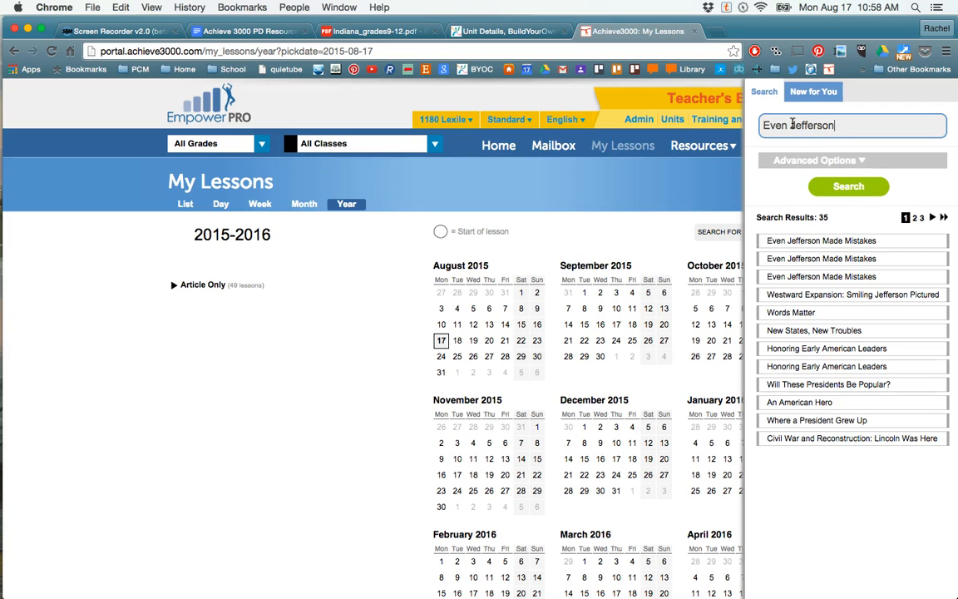
mouse_move(811, 243)
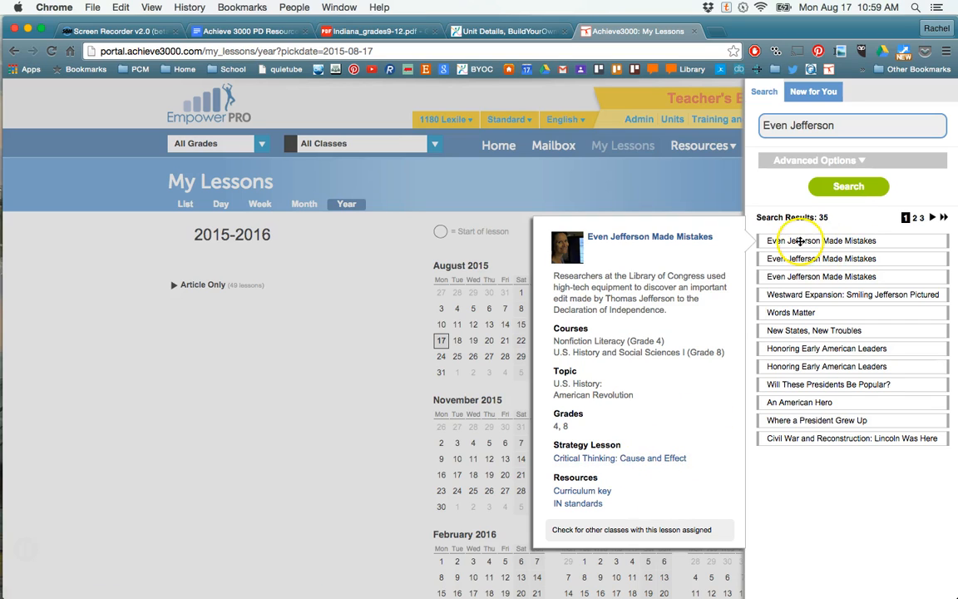
click(304, 211)
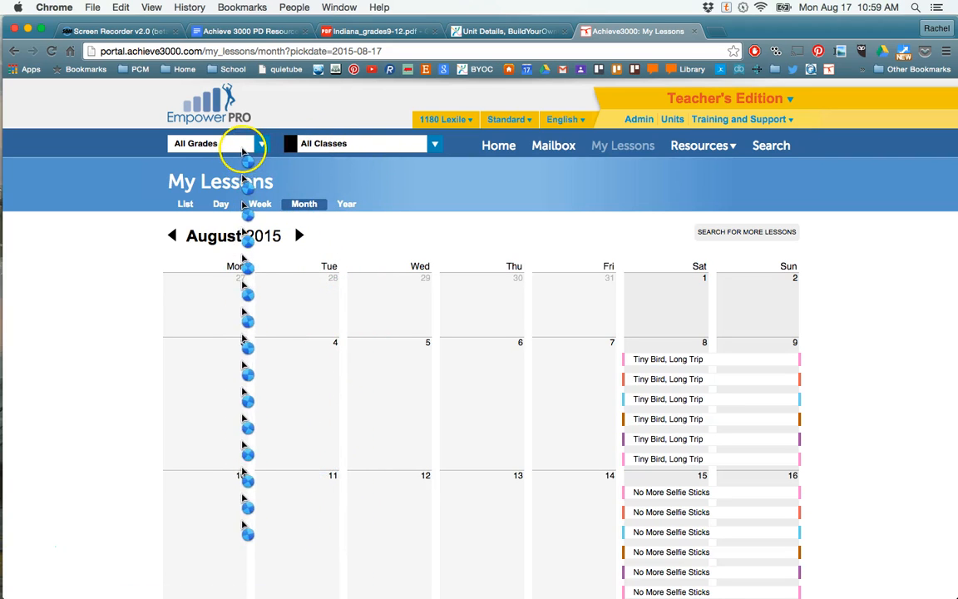
click(306, 150)
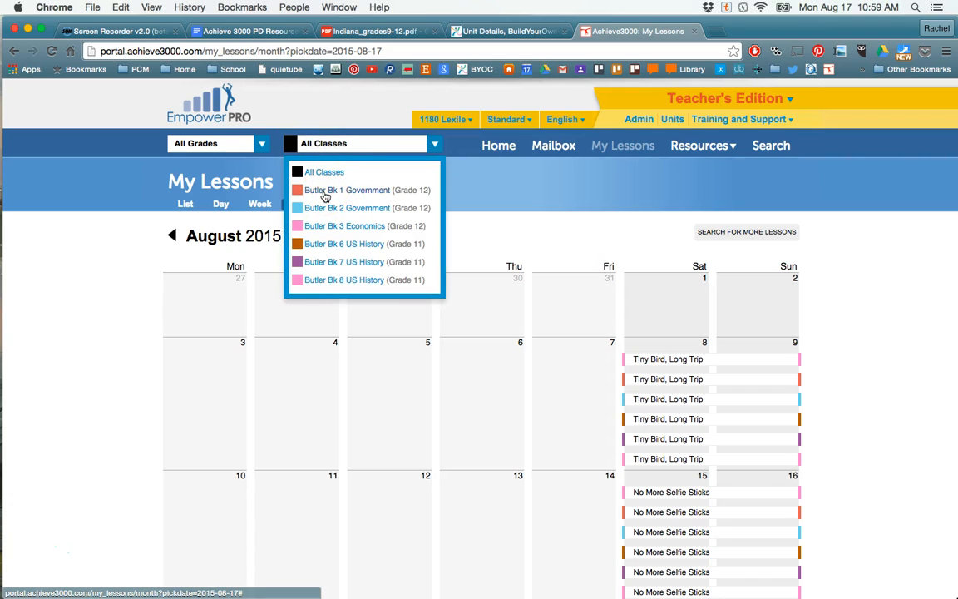
click(324, 192)
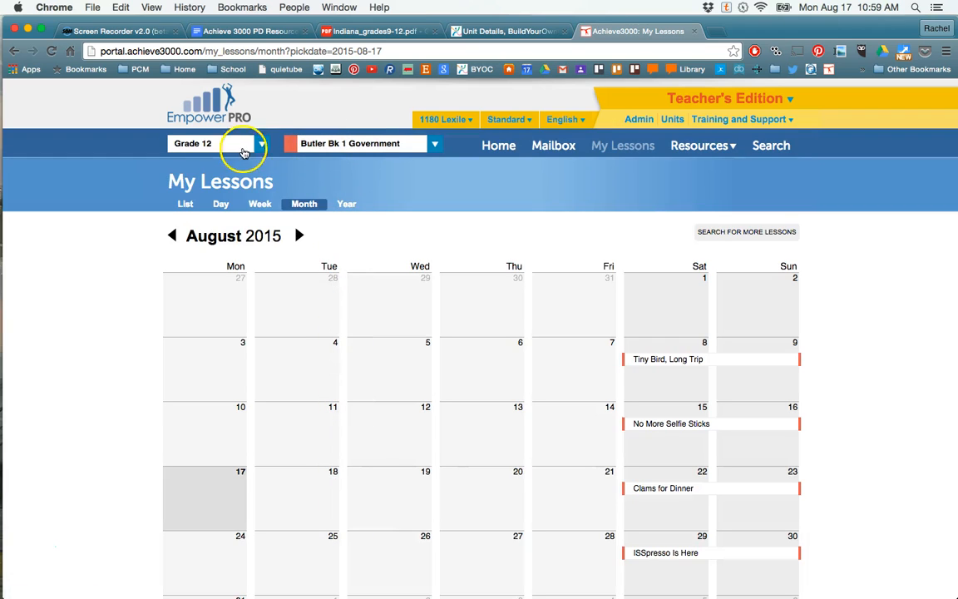
click(254, 144)
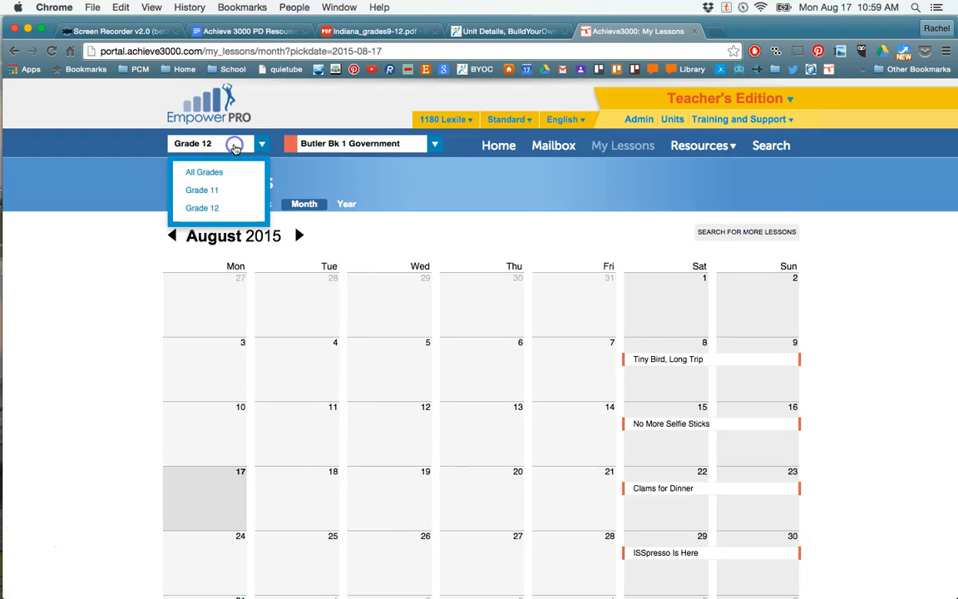
click(245, 207)
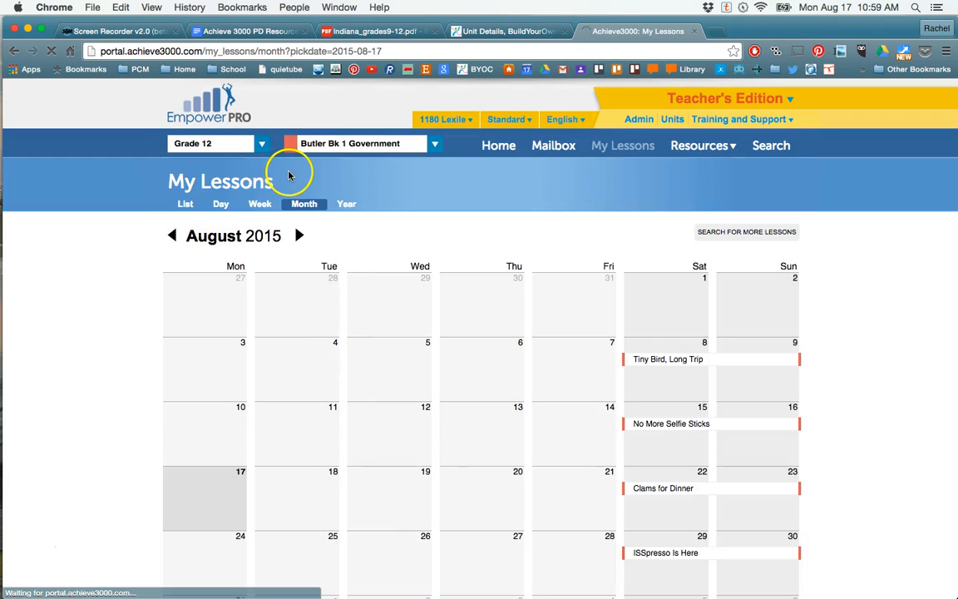
click(231, 144)
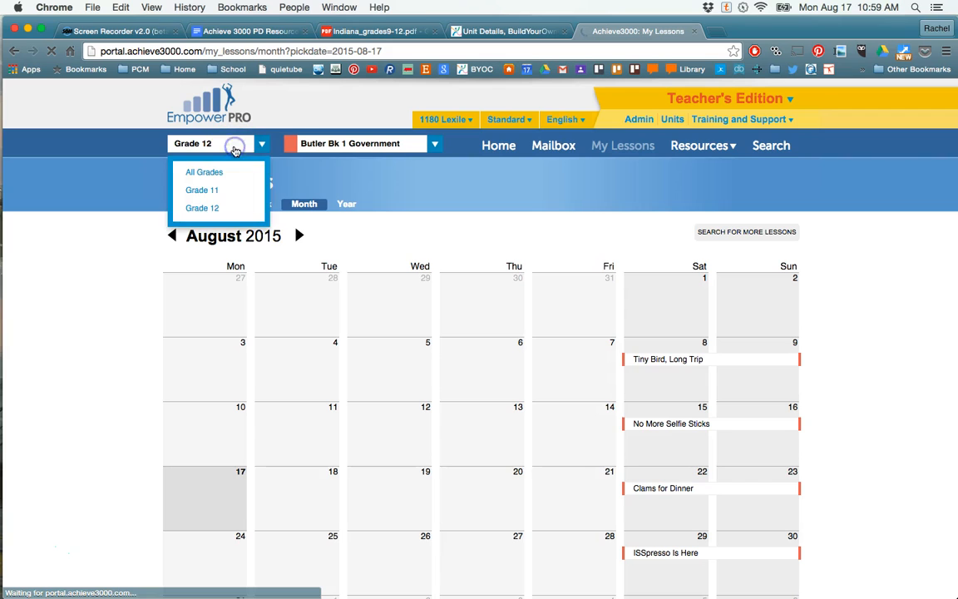
click(201, 190)
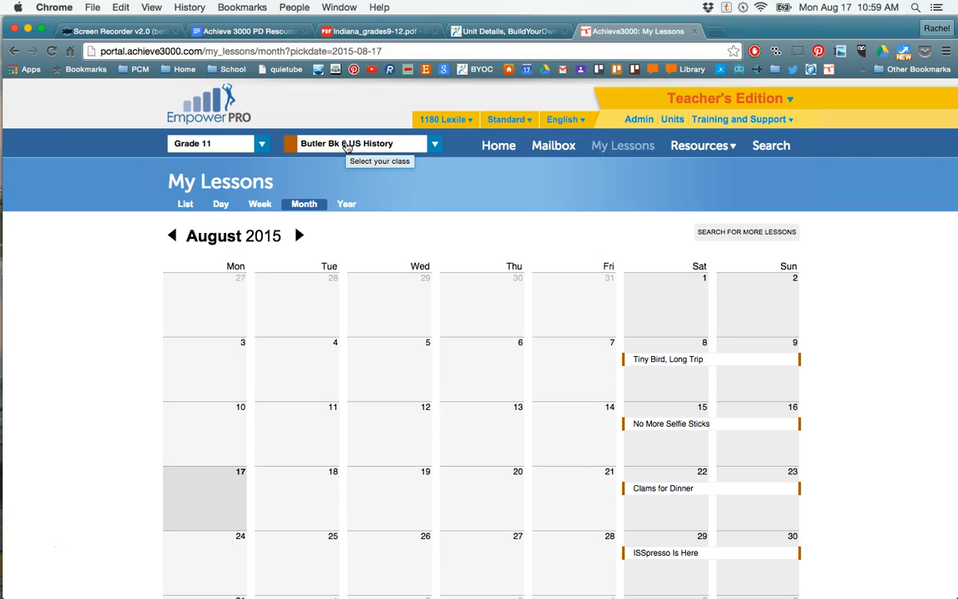
click(252, 145)
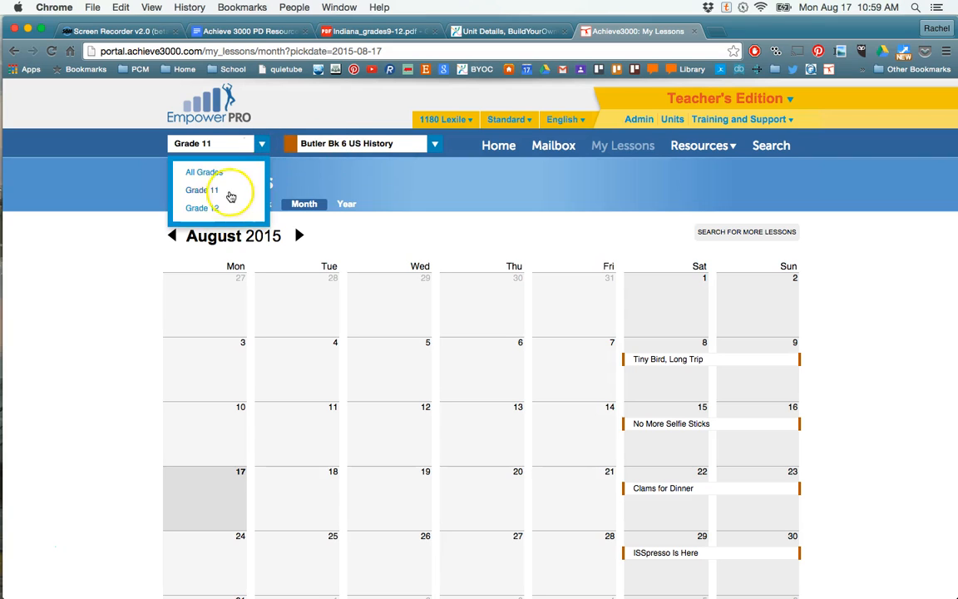
click(199, 207)
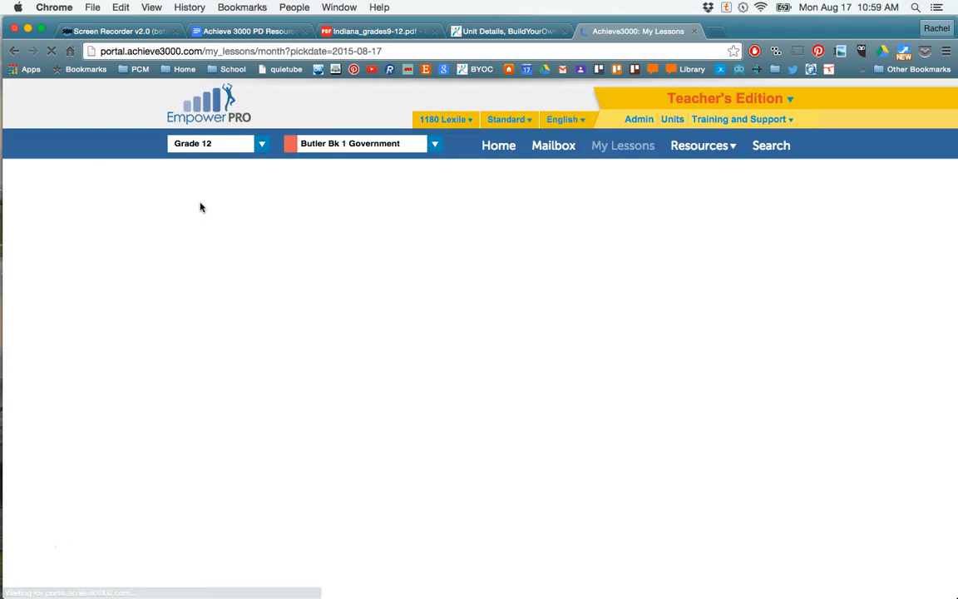
click(382, 148)
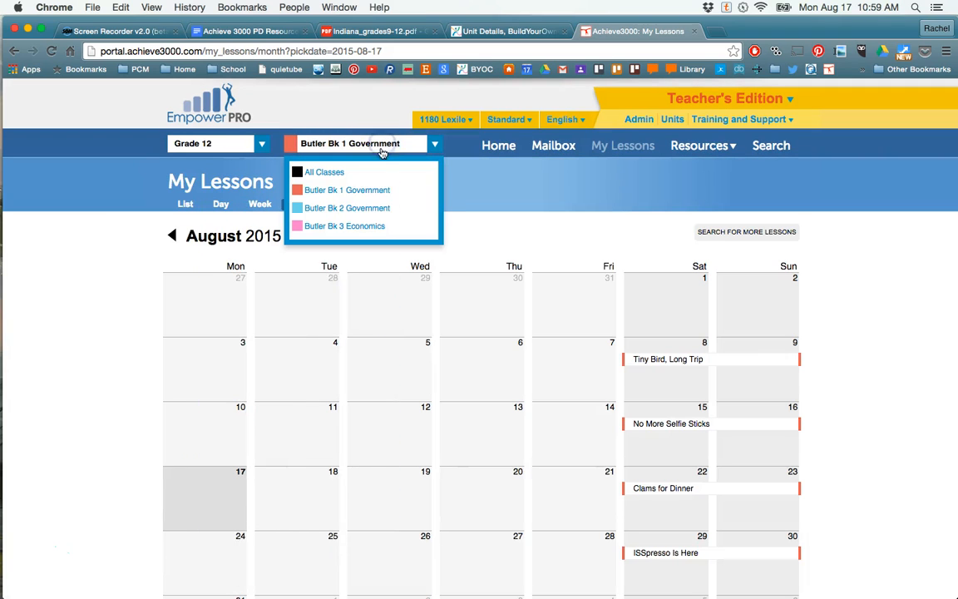
click(363, 192)
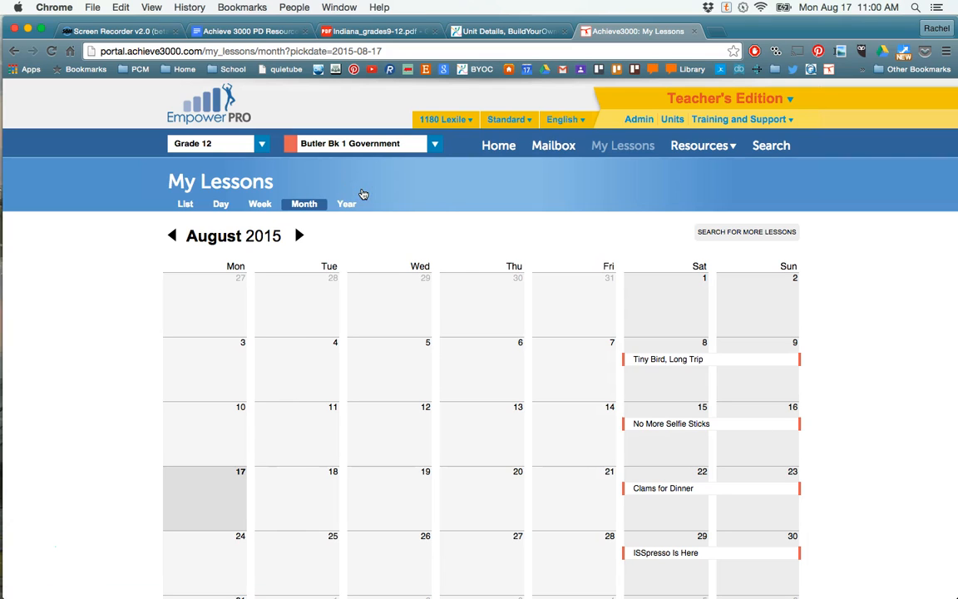
click(725, 234)
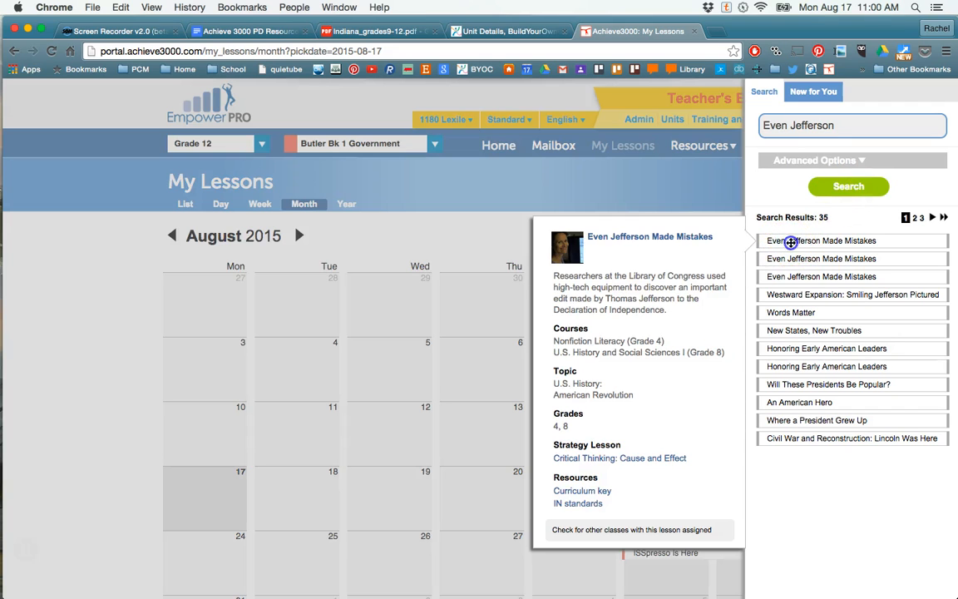
Drag Even Jefferson Made Mistakes onto the August calendar and stretch its bar across Monday 17 to Friday 21
drag(789, 239, 320, 498)
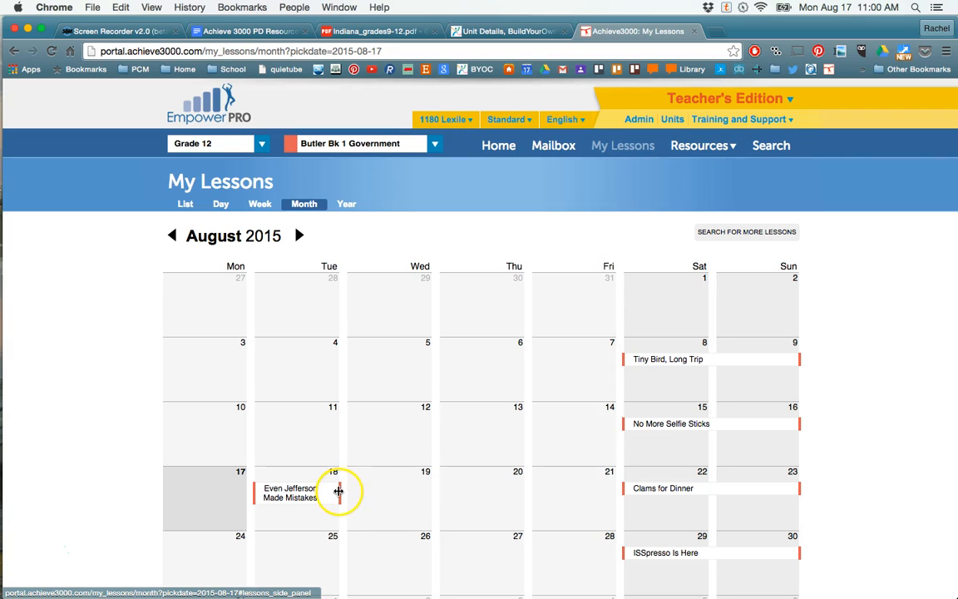
mouse_move(360, 494)
mouse_down()
mouse_move(447, 491)
mouse_move(341, 487)
mouse_up()
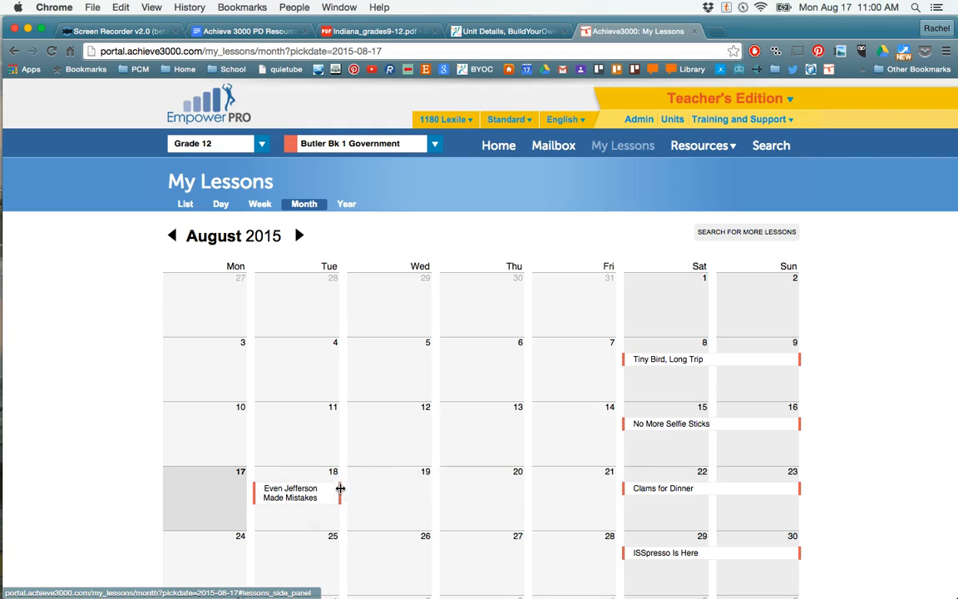
drag(341, 490, 562, 490)
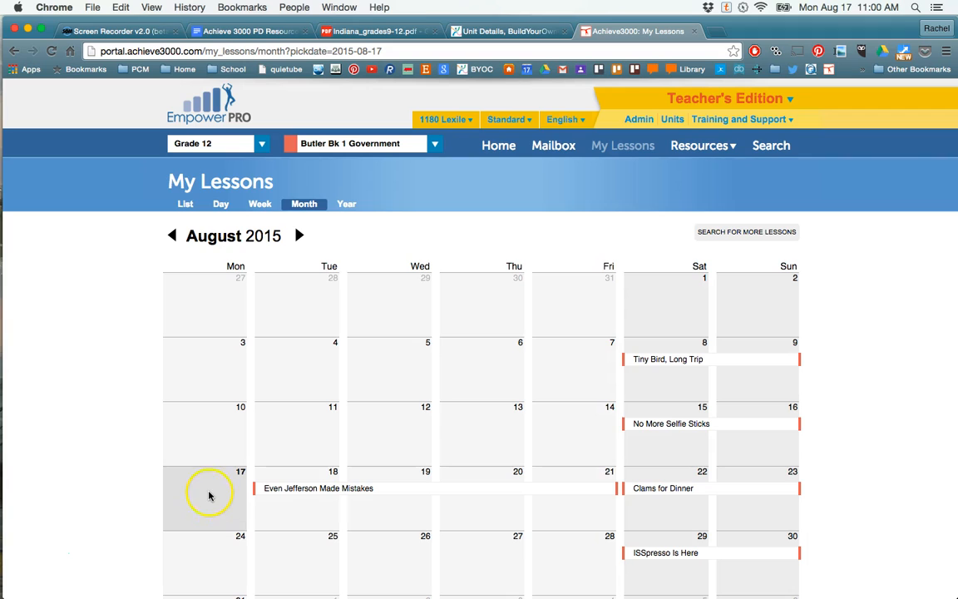
drag(298, 490, 207, 488)
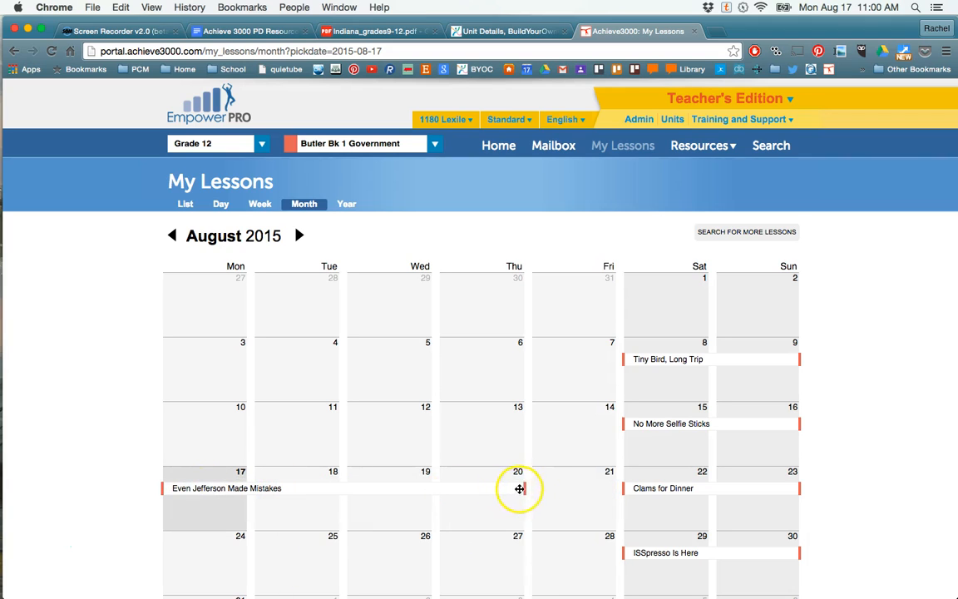
drag(525, 490, 583, 490)
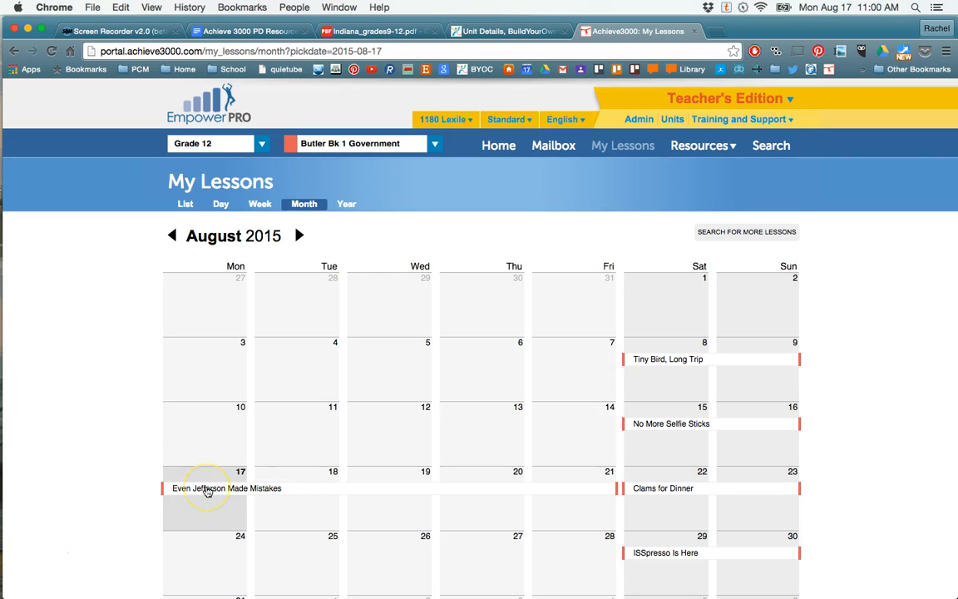
mouse_move(207, 491)
mouse_down()
mouse_move(205, 445)
mouse_move(208, 560)
mouse_move(212, 506)
mouse_up()
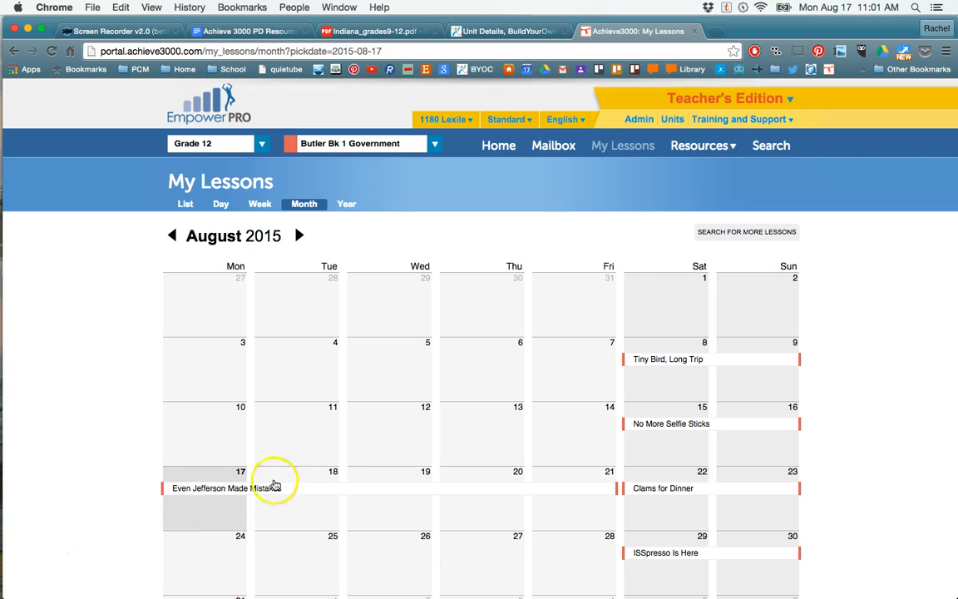
Reopen the lesson search and replace the previous query with 'Cite evidence'
click(720, 235)
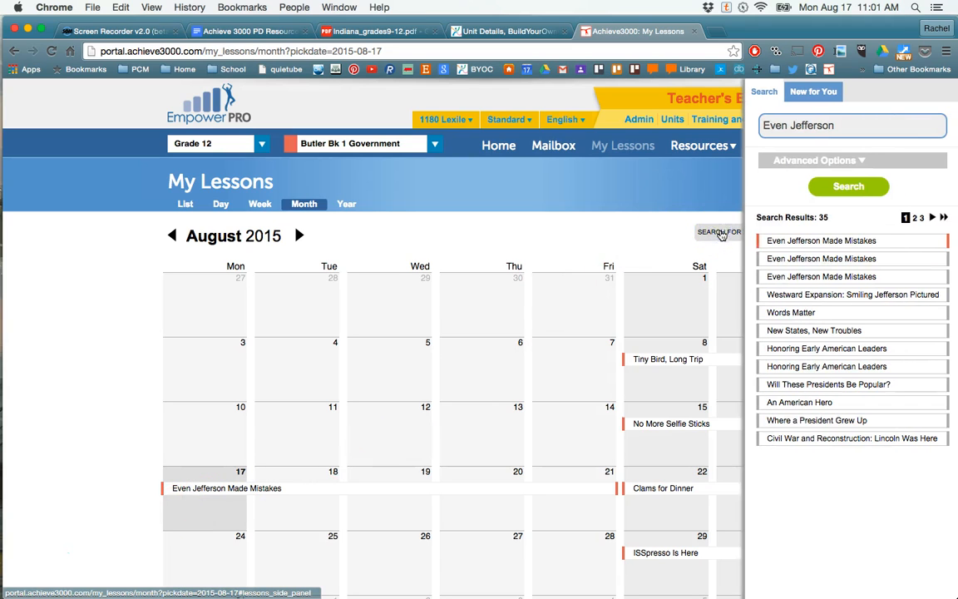
double_click(852, 128)
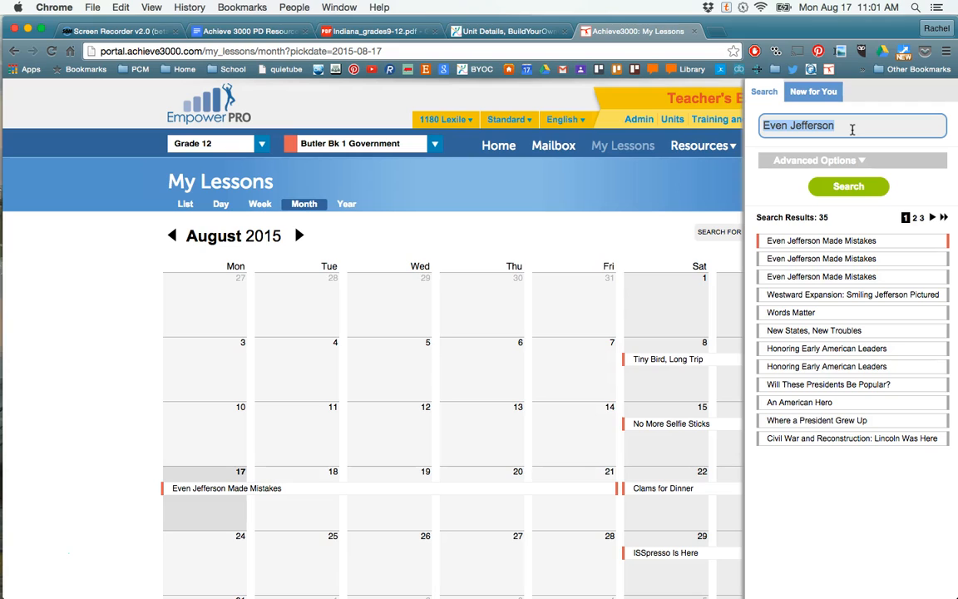
key(BackSpace)
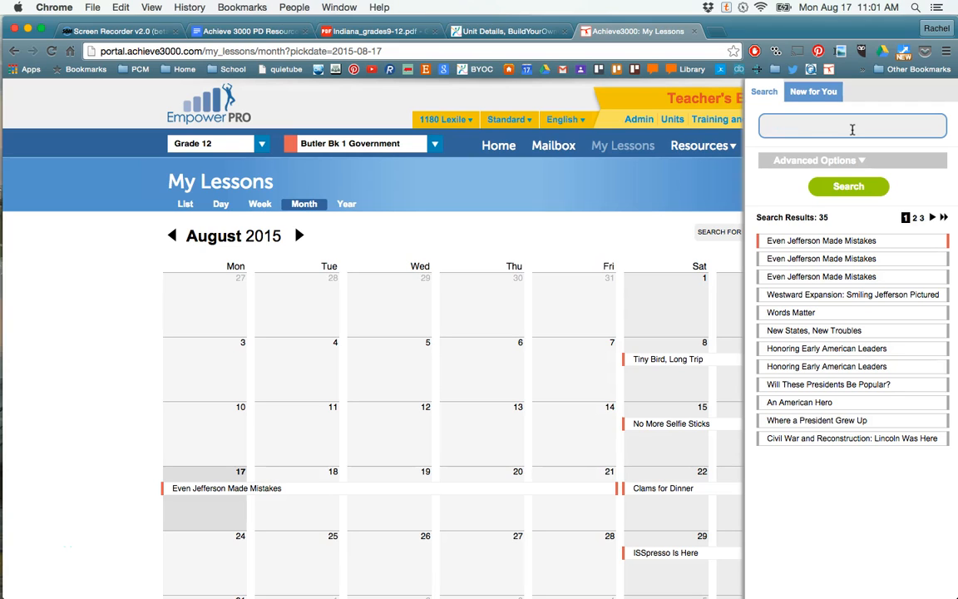
text(Cite evidence)
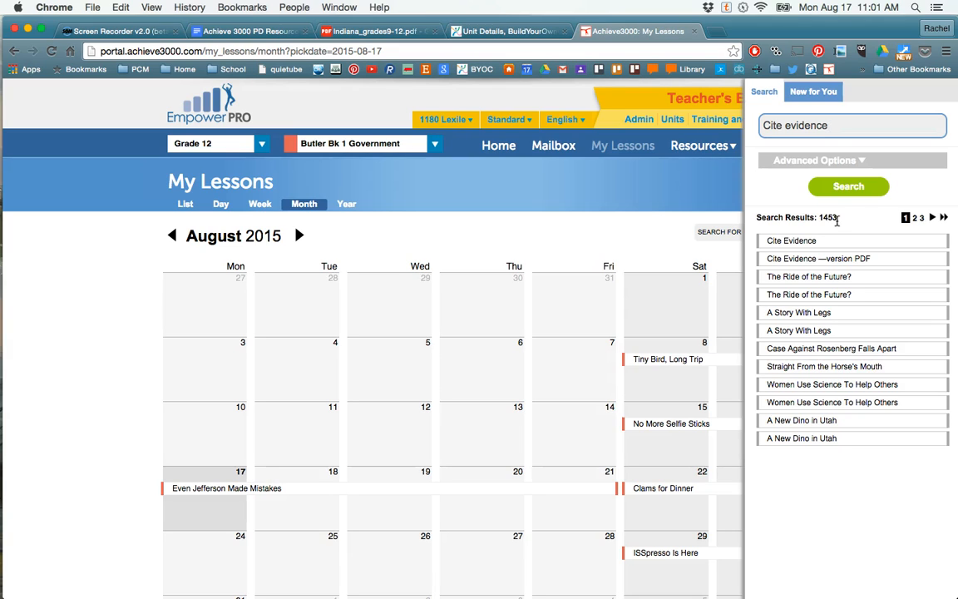
Preview A Story With Legs and Women Use Science To Help Others, then browse results page 2
click(790, 314)
click(803, 384)
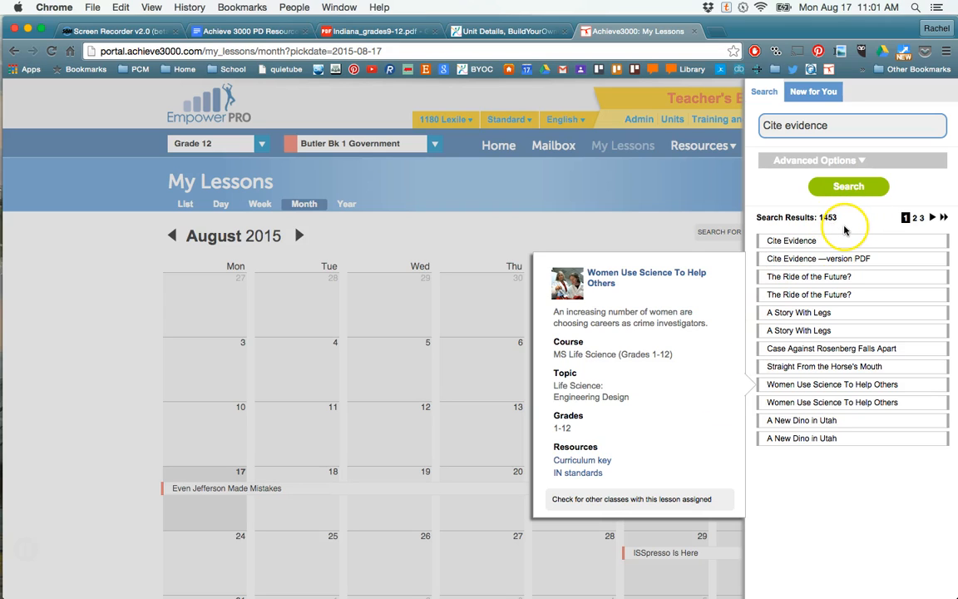
mouse_move(828, 312)
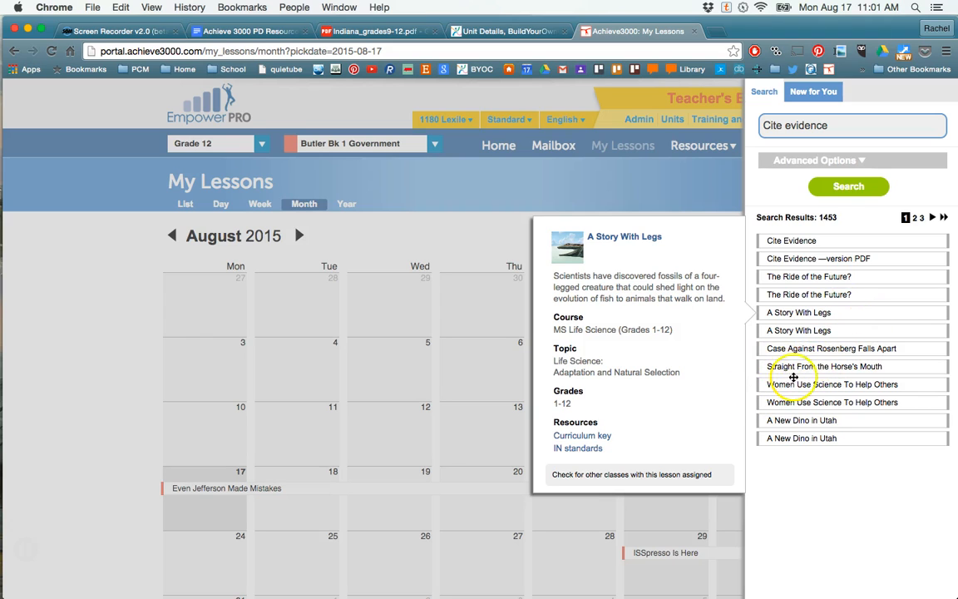
mouse_move(792, 349)
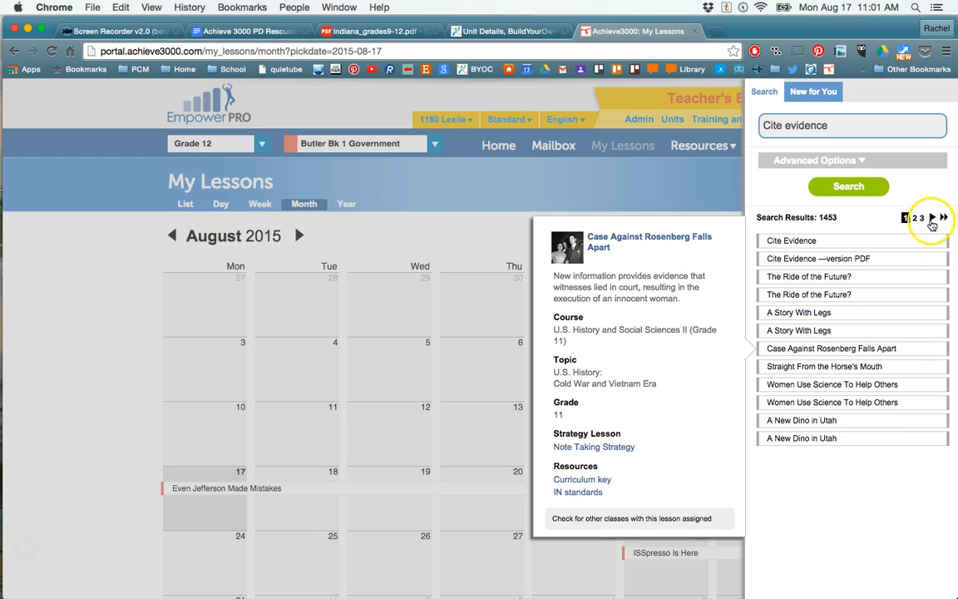
click(932, 217)
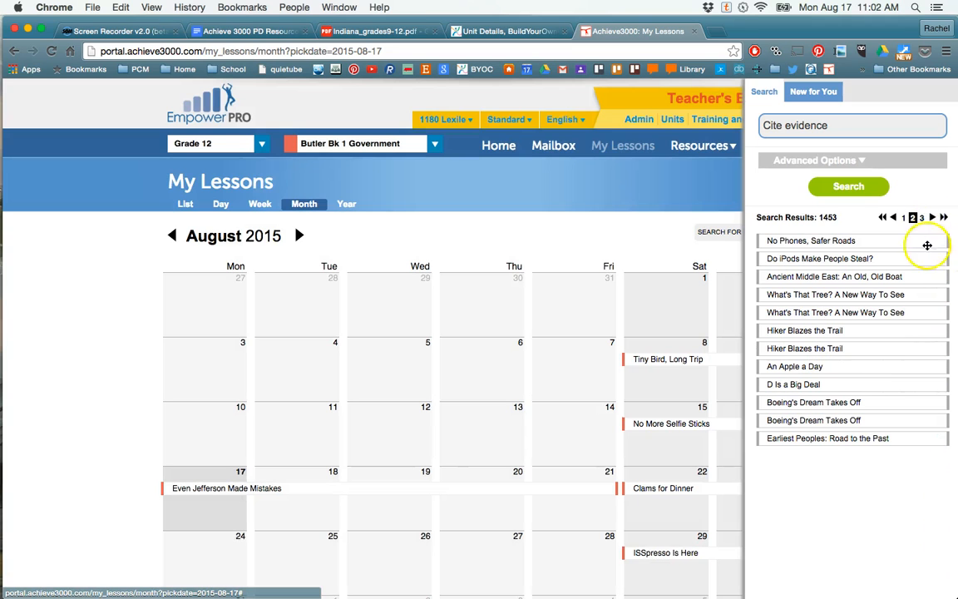
mouse_move(922, 274)
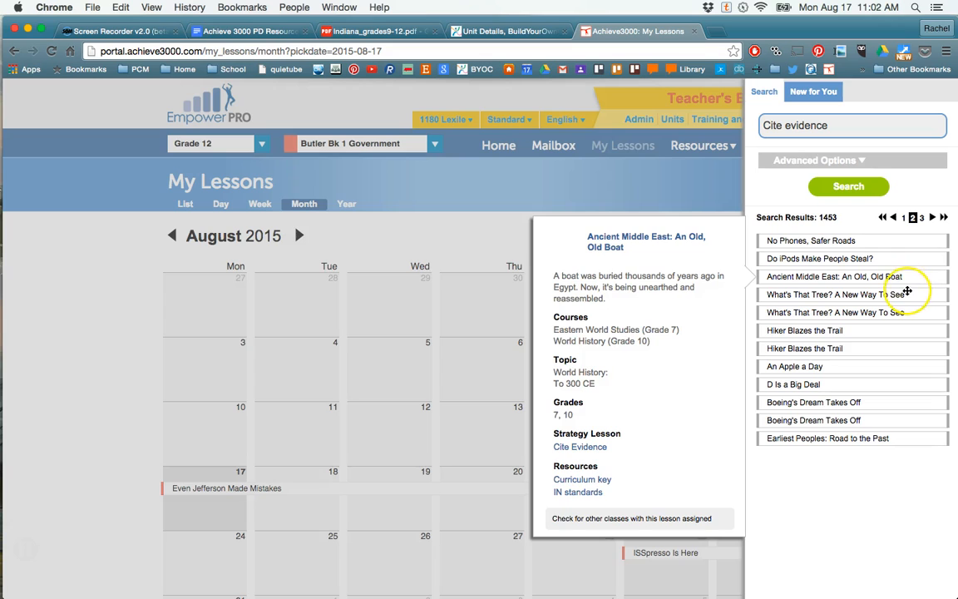
scroll(929, 271, down, 1)
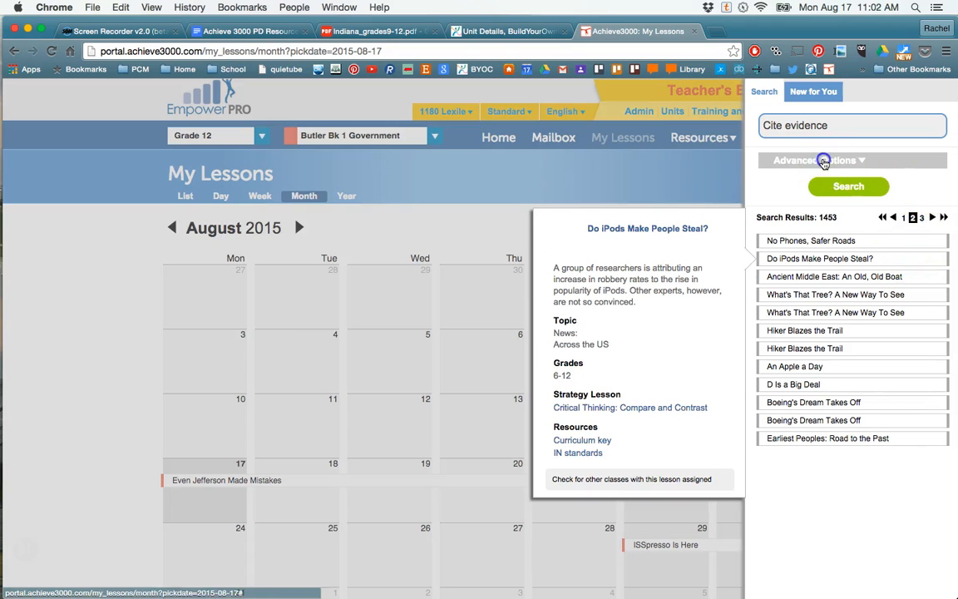
Limit the Cite evidence search to Strategic Lessons under Advanced Options and rerun it
click(796, 158)
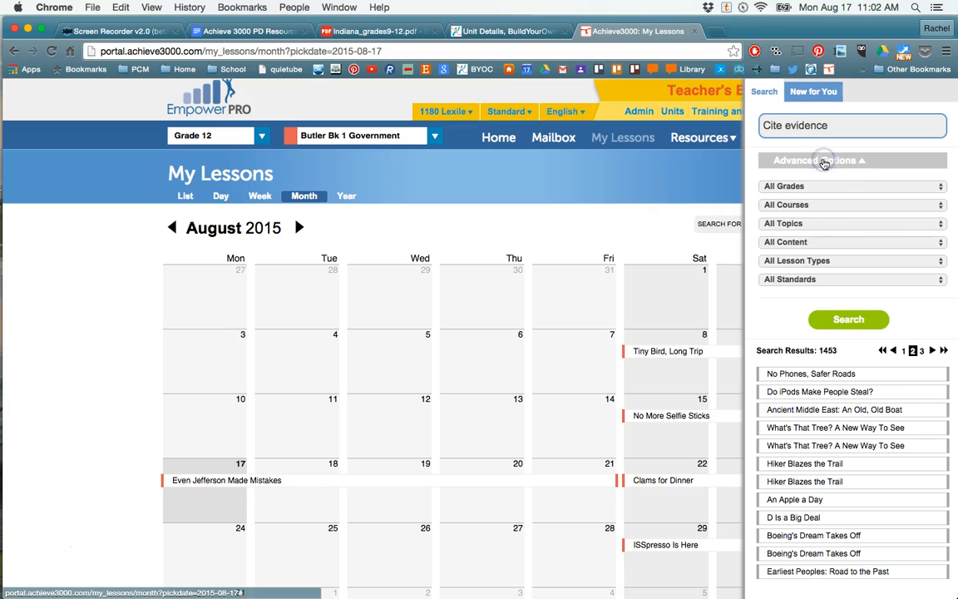
click(796, 205)
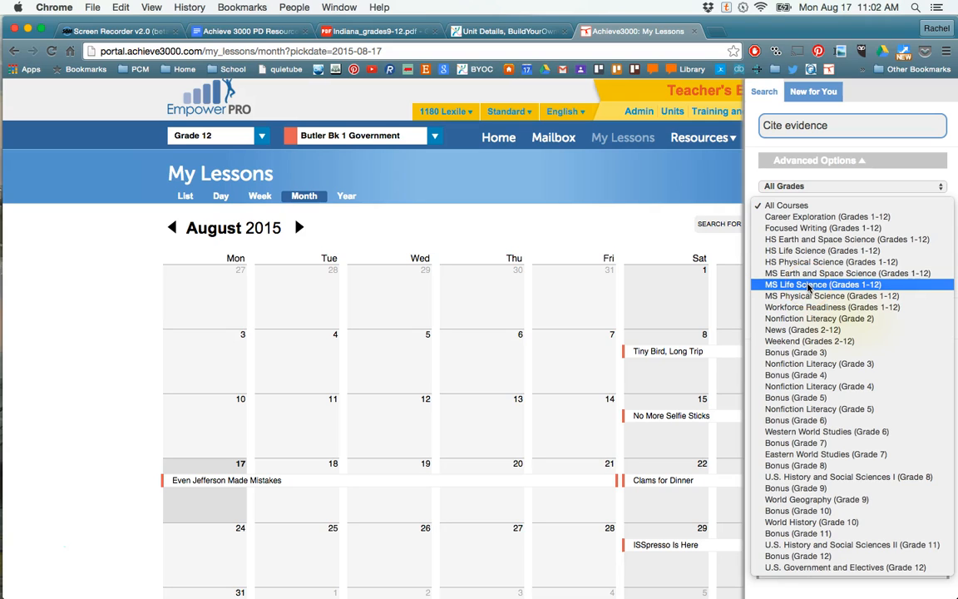
click(909, 180)
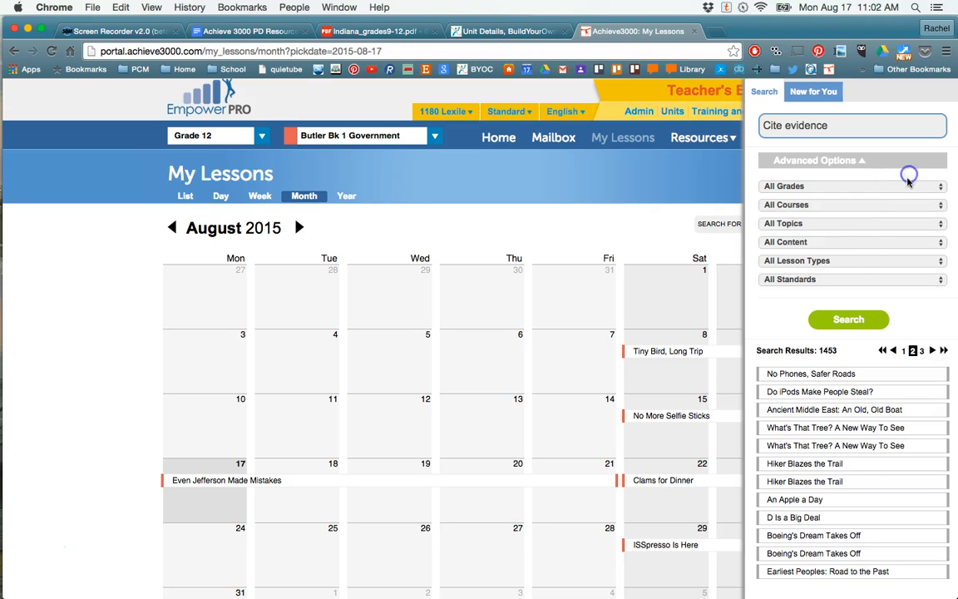
click(808, 262)
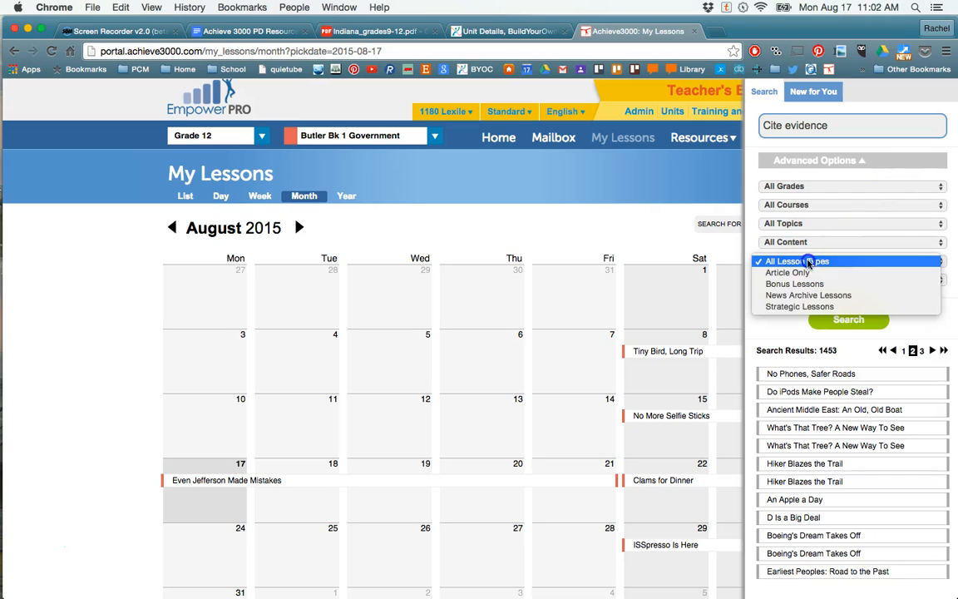
click(778, 306)
click(846, 319)
mouse_move(844, 318)
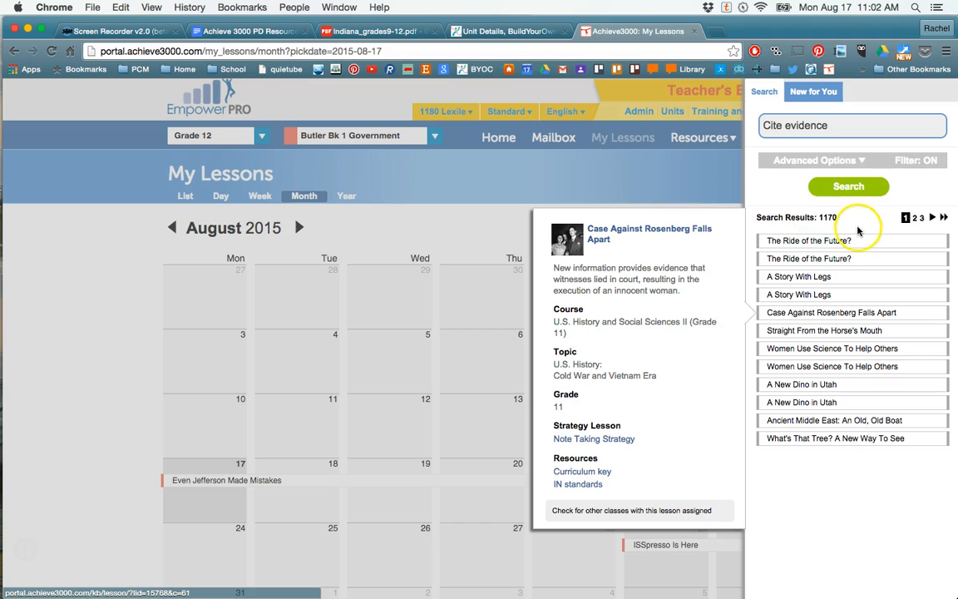
mouse_move(812, 337)
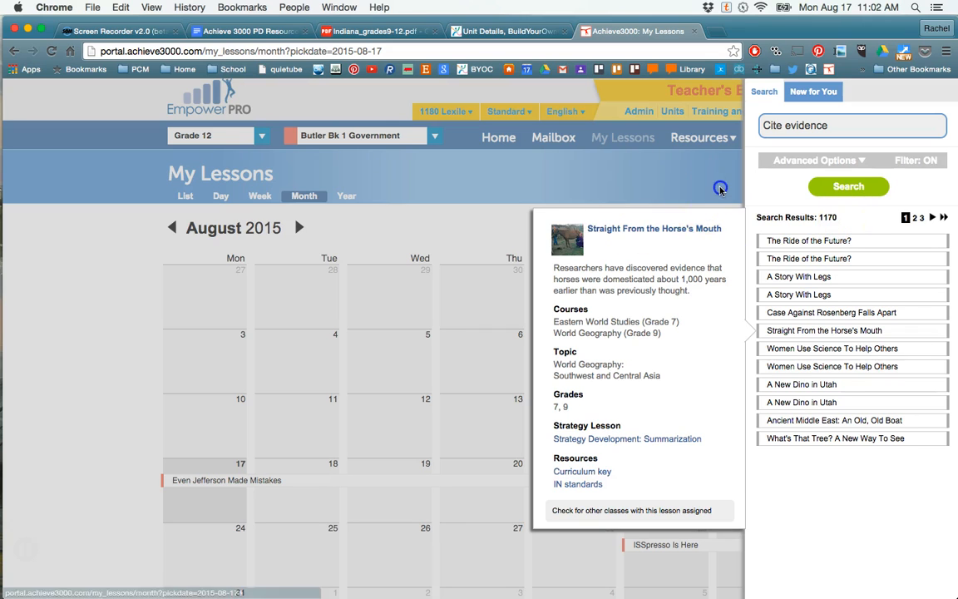
Close the lesson search panel to show the whole August 2015 My Lessons calendar
click(648, 166)
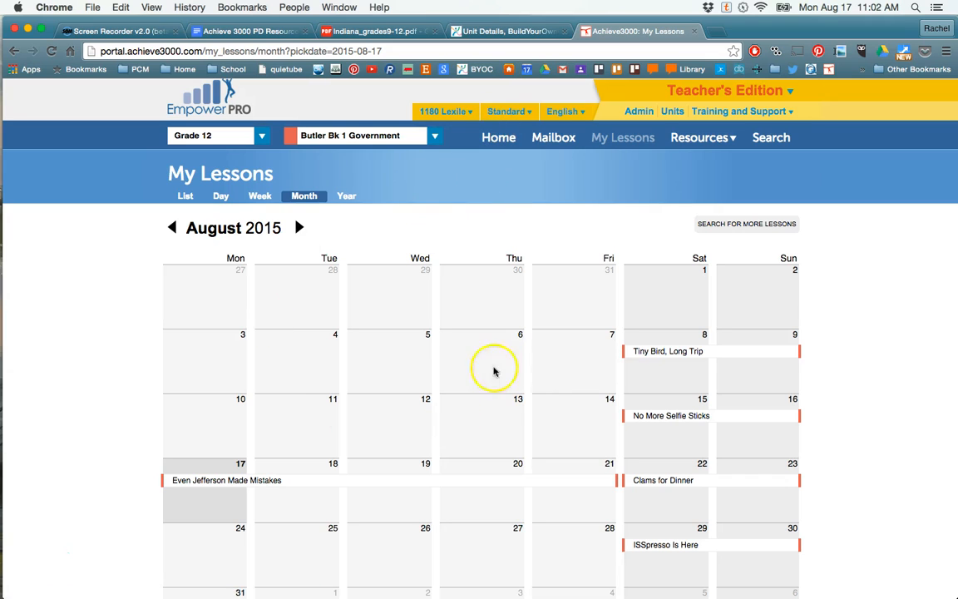
click(537, 404)
Go to Admin, expand User Administration, and open Edit class information
click(636, 112)
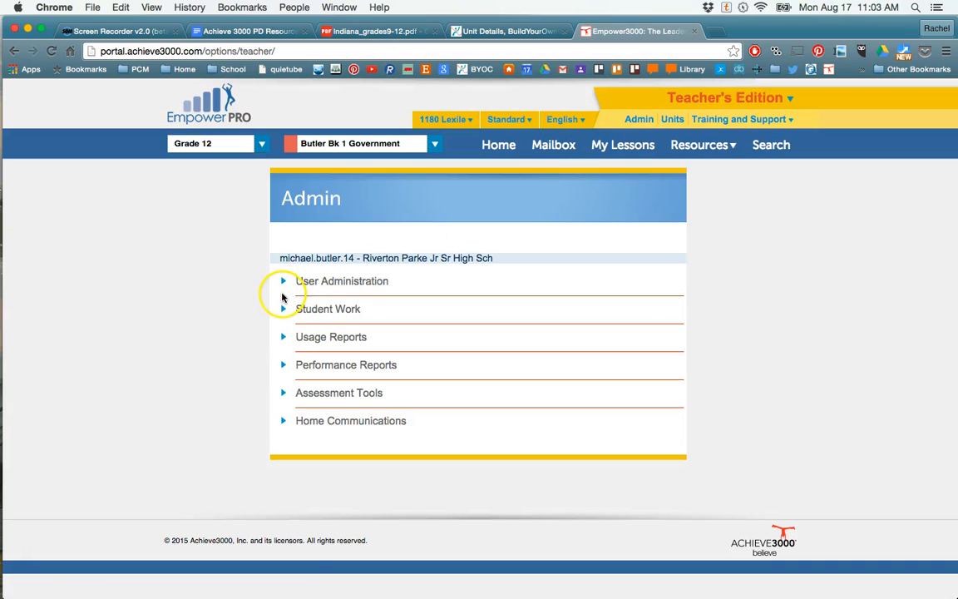
click(293, 283)
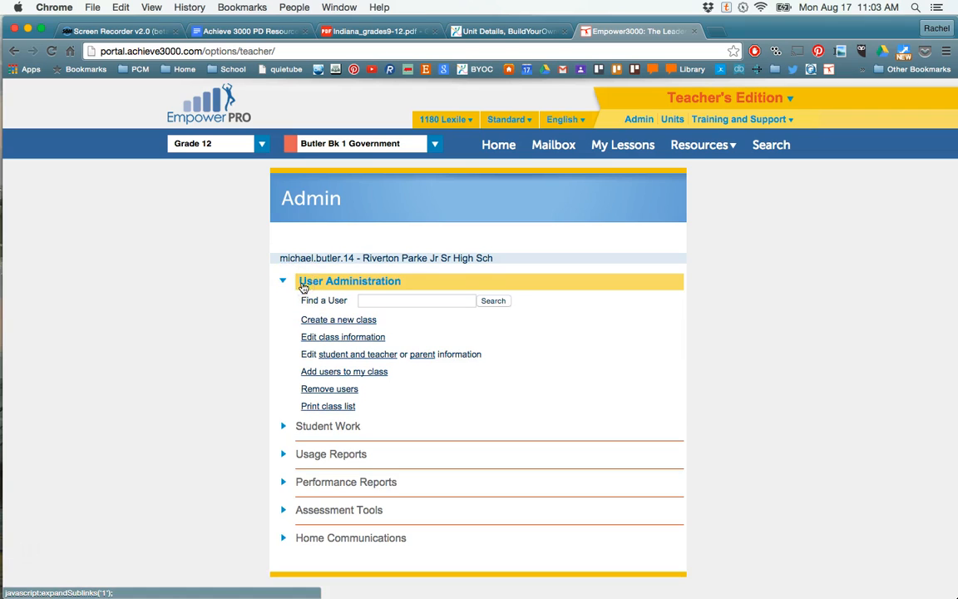
click(349, 341)
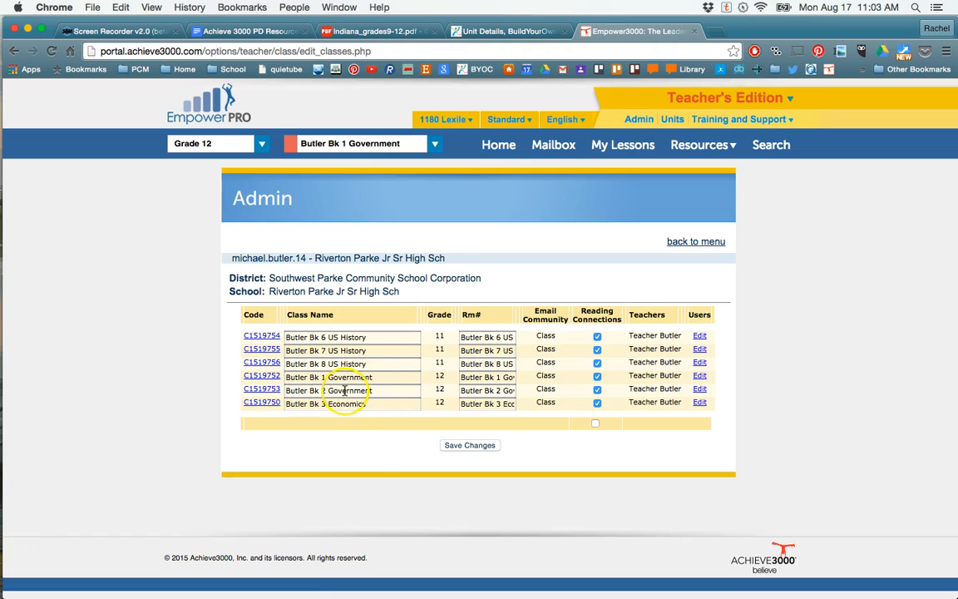
Open Butler Bk 2 Government (C1519753) for editing and expand its Class Courses list
click(263, 391)
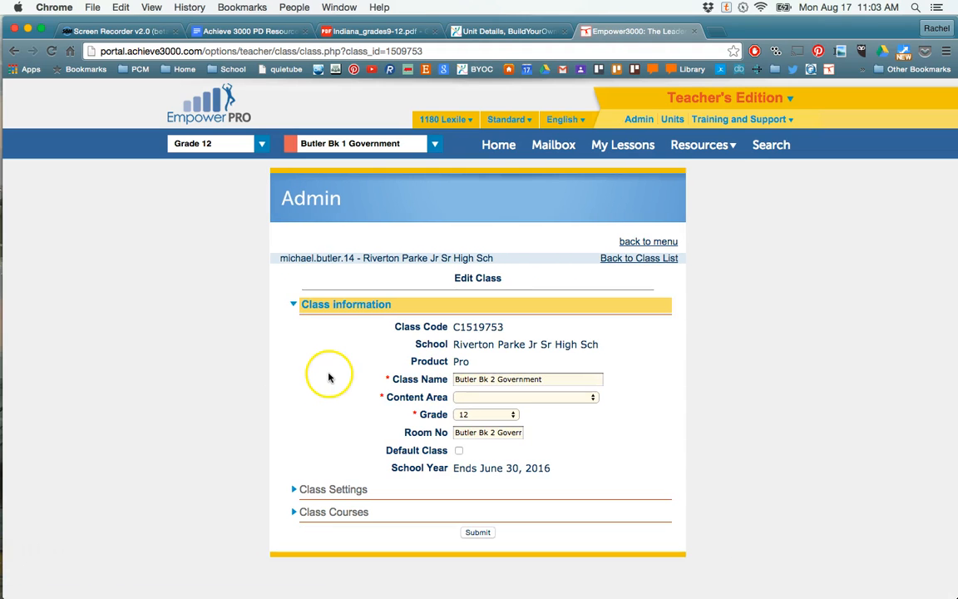
scroll(329, 379, down, 3)
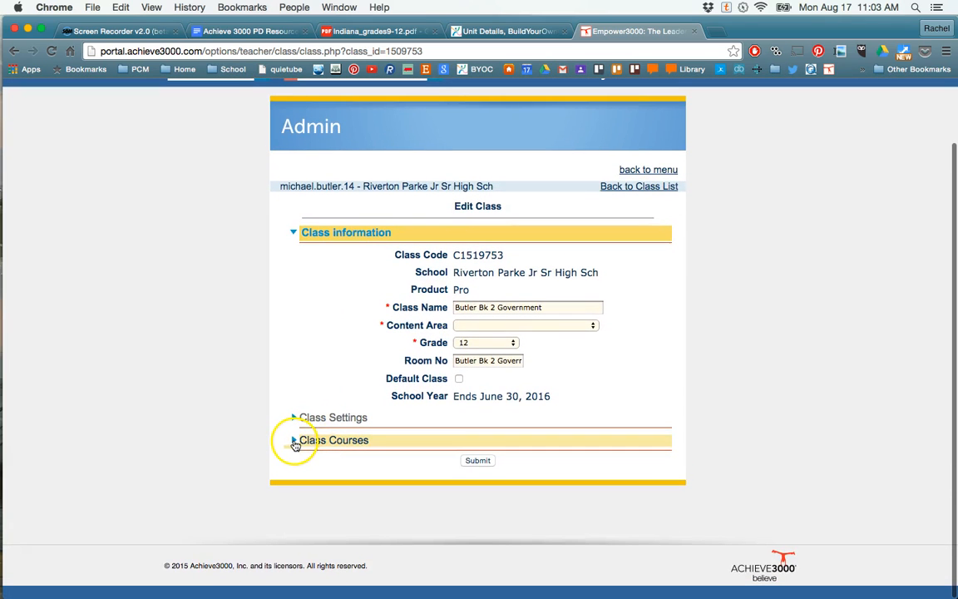
click(292, 441)
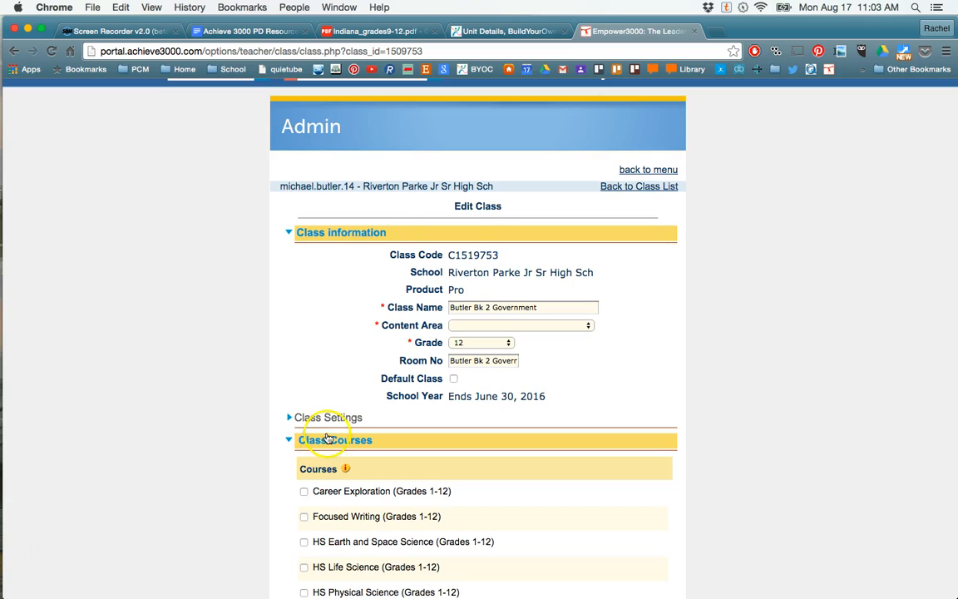
scroll(333, 449, down, 10)
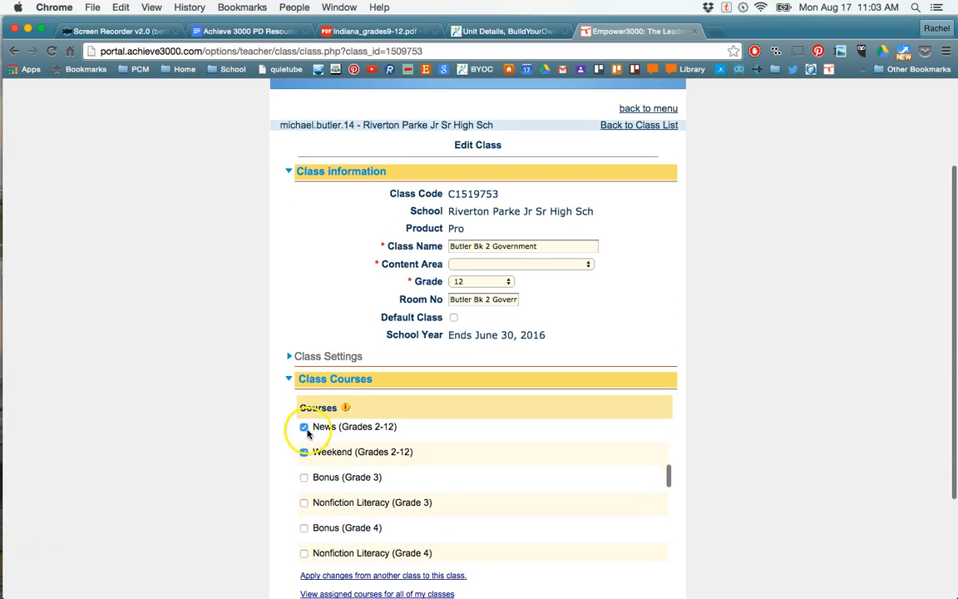
click(324, 460)
click(323, 459)
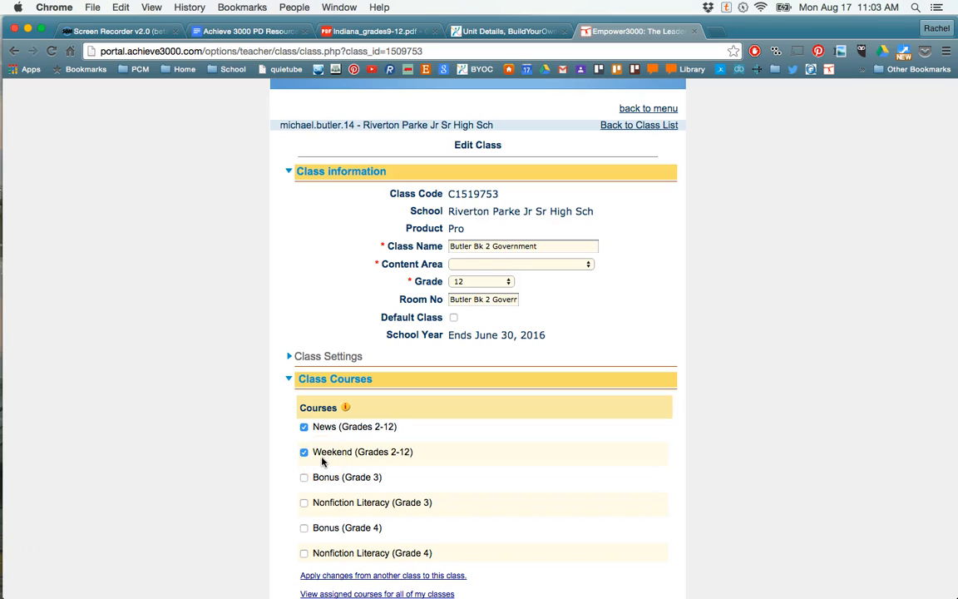
Uncheck the News, Weekend, Bonus (Grade 12) and U.S. Government and Electives courses
click(304, 426)
click(304, 452)
scroll(378, 470, down, 5)
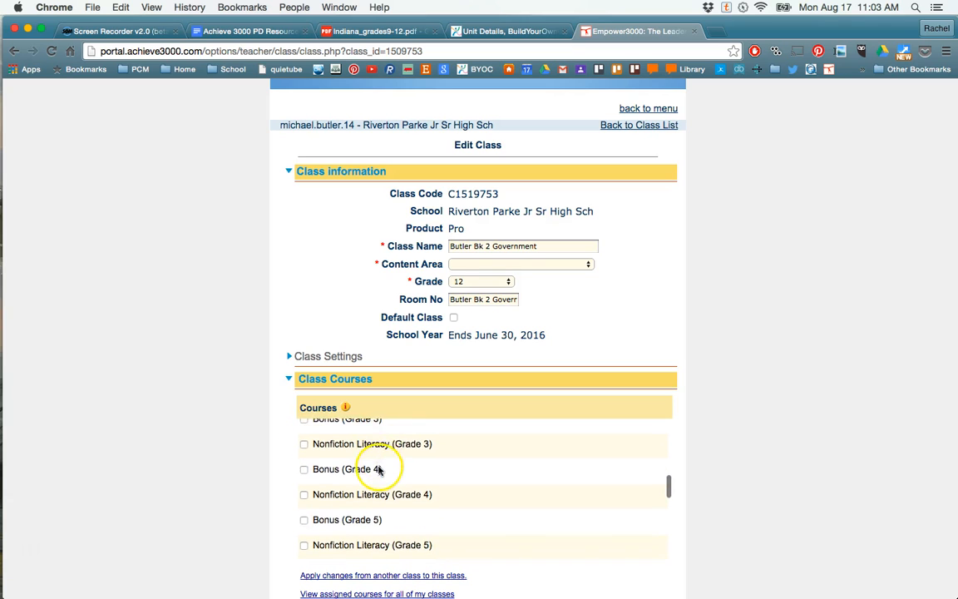
scroll(379, 469, down, 10)
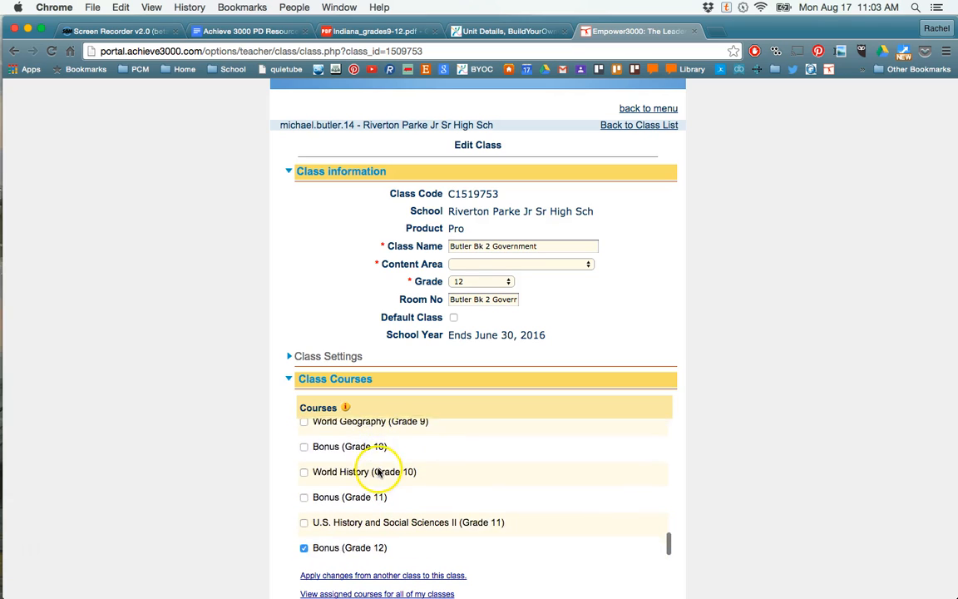
click(304, 398)
click(304, 423)
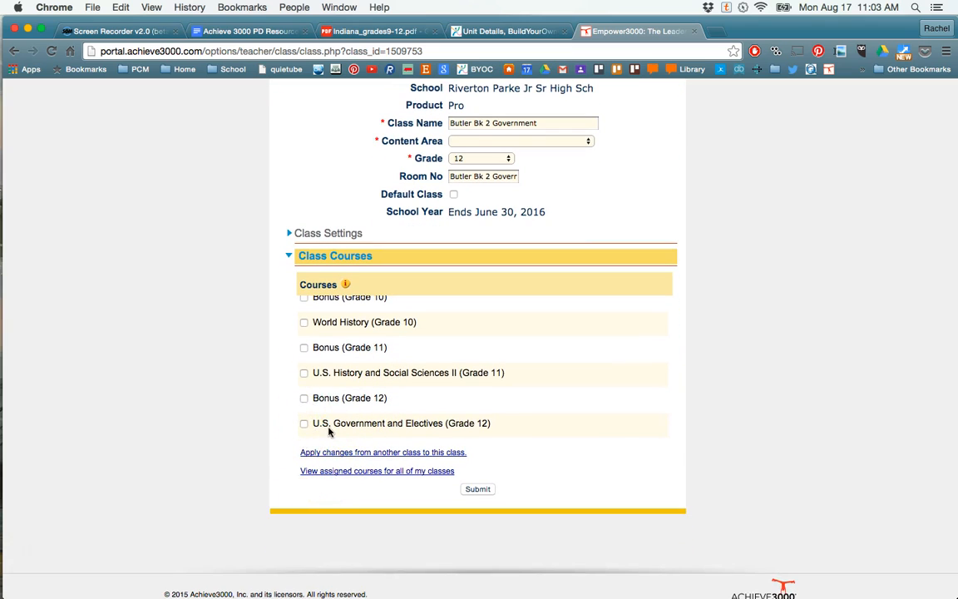
scroll(359, 396, down, 1)
scroll(359, 396, down, 2)
scroll(359, 306, up, 3)
scroll(363, 308, down, 3)
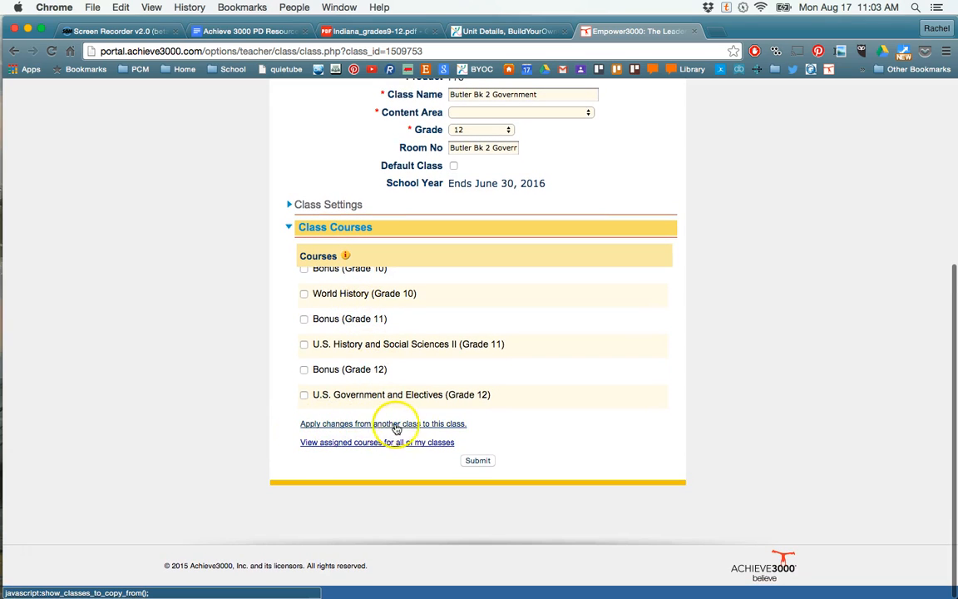
Apply course changes from the Gov Econ (2014-2015) class to this class
click(445, 422)
click(434, 346)
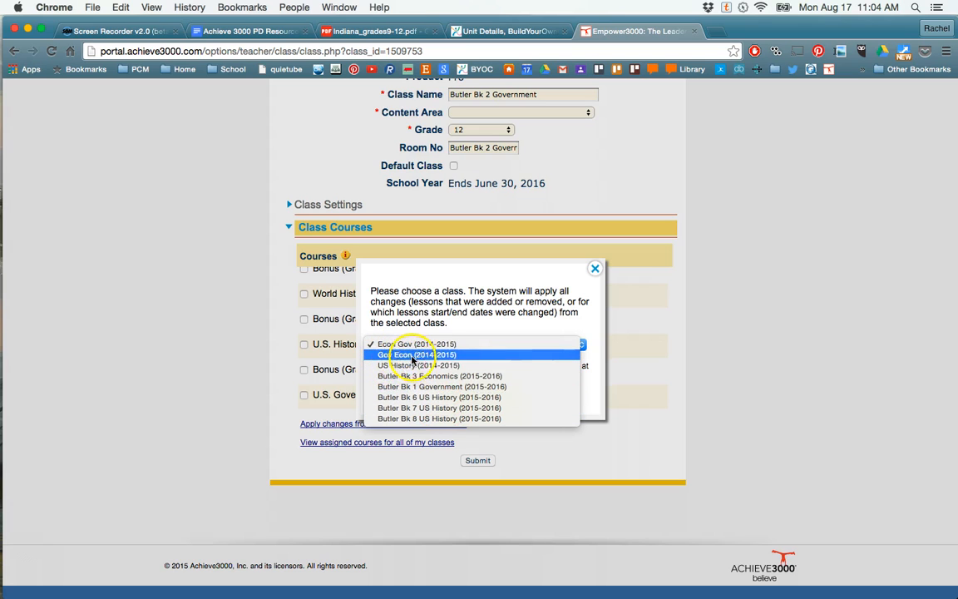
click(441, 355)
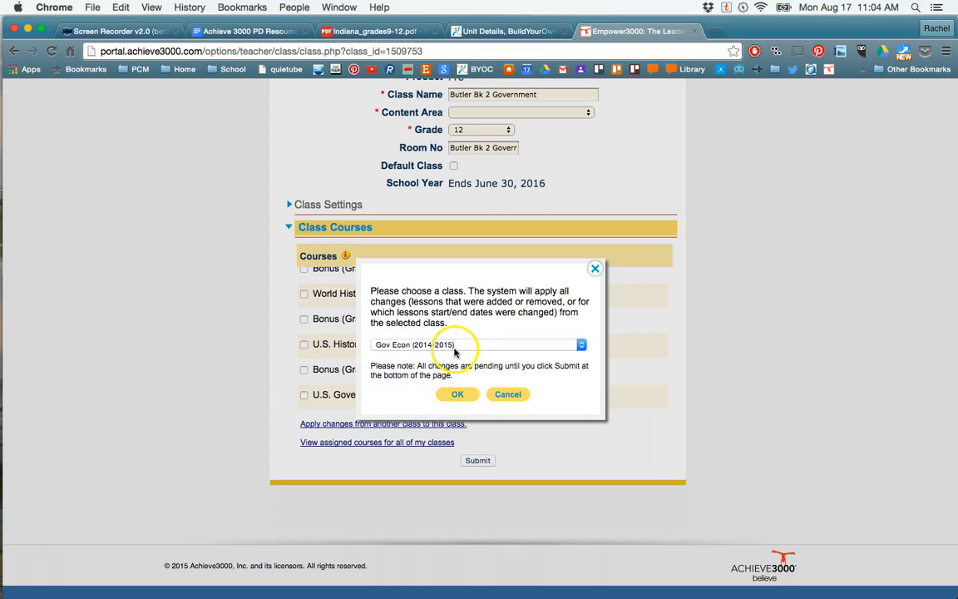
click(456, 394)
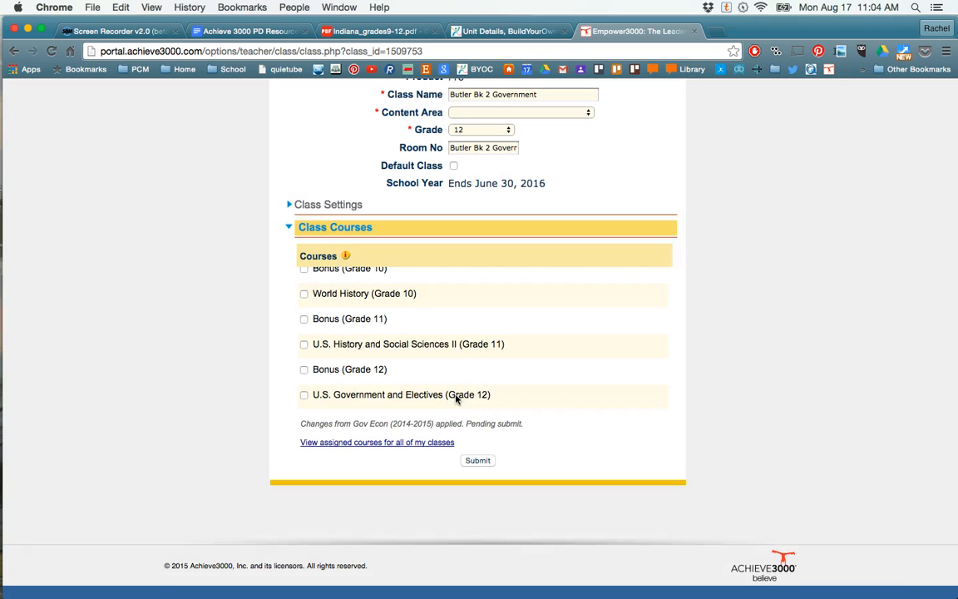
Submit the class changes and agree to remove the four courses
click(482, 460)
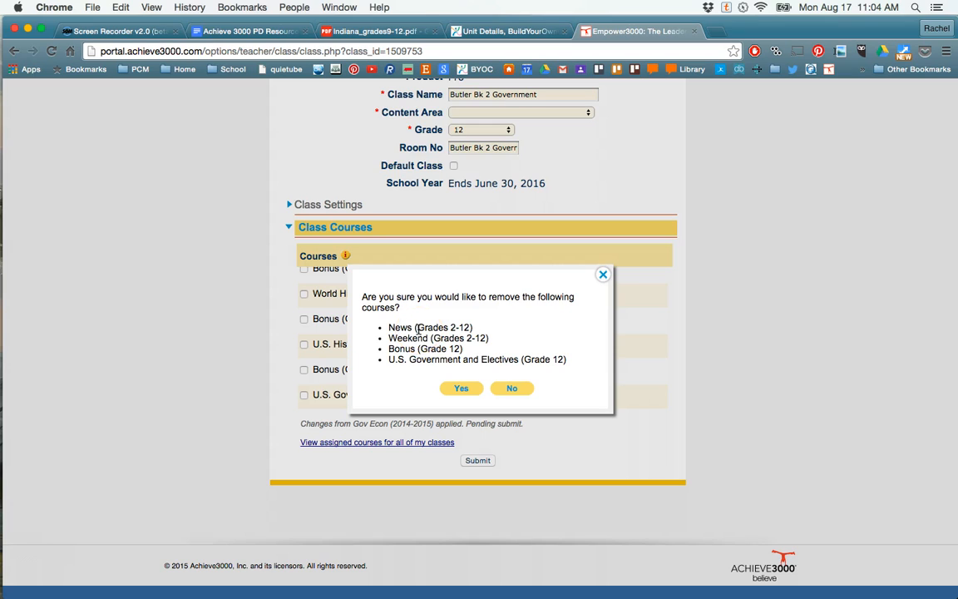
click(447, 391)
click(406, 381)
Close the removal confirmation with its X and scroll back to the top of Edit Class
click(604, 275)
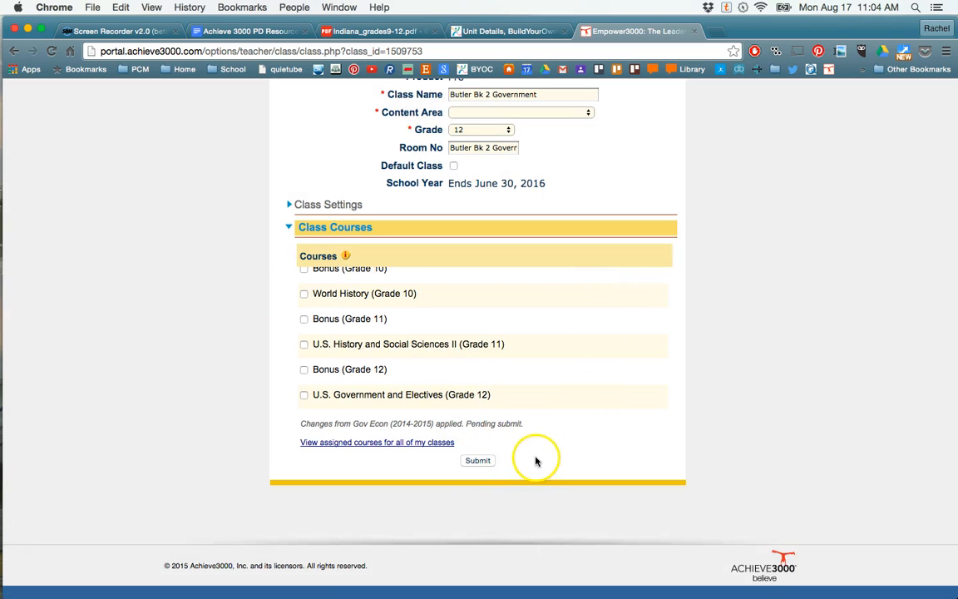
scroll(539, 460, up, 10)
scroll(539, 460, up, 5)
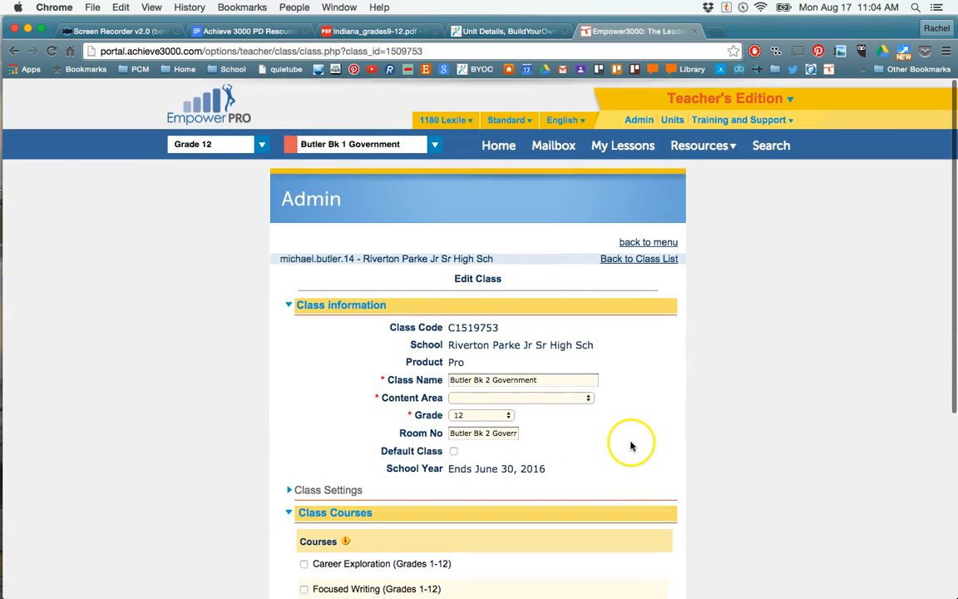